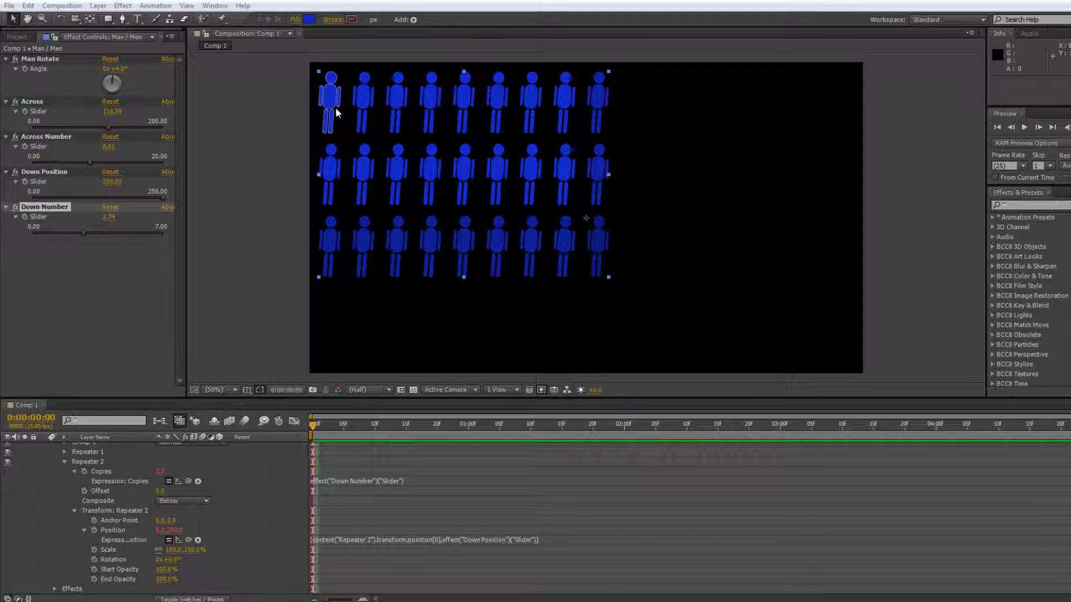
Scrub Group 1's Scale down to 54%, then reset it back to 100%
left_click(88, 343)
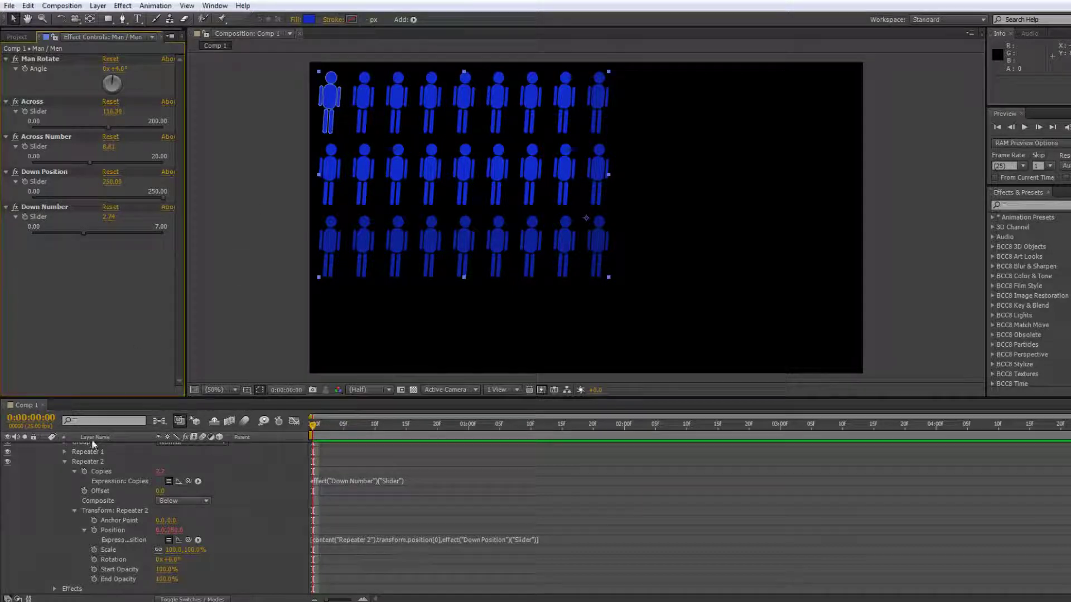
scroll(58, 476, "up", 2)
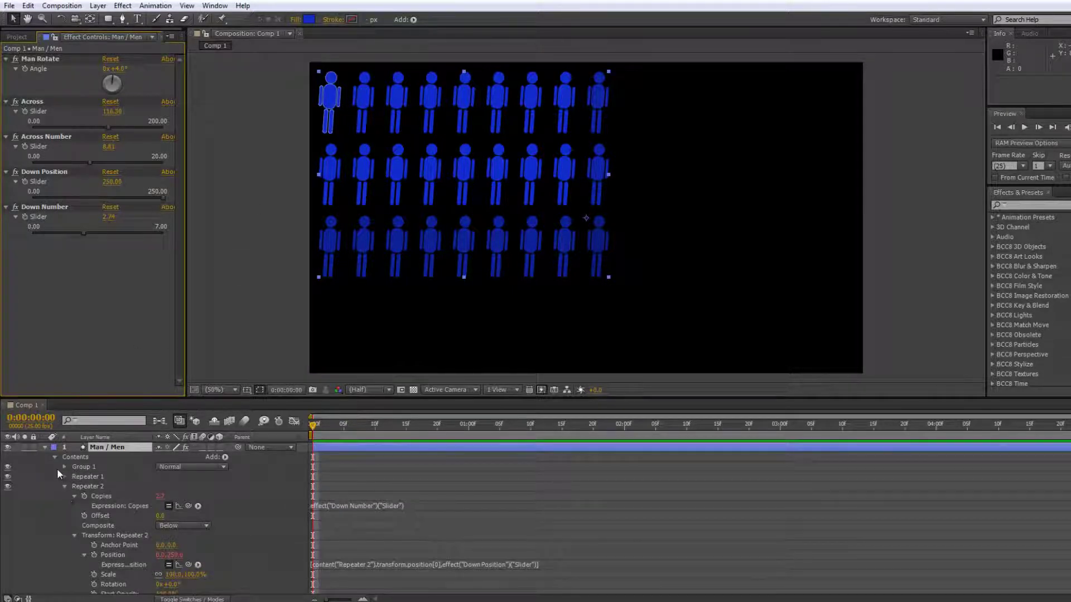
left_click(65, 467)
scroll(68, 534, "down", 1)
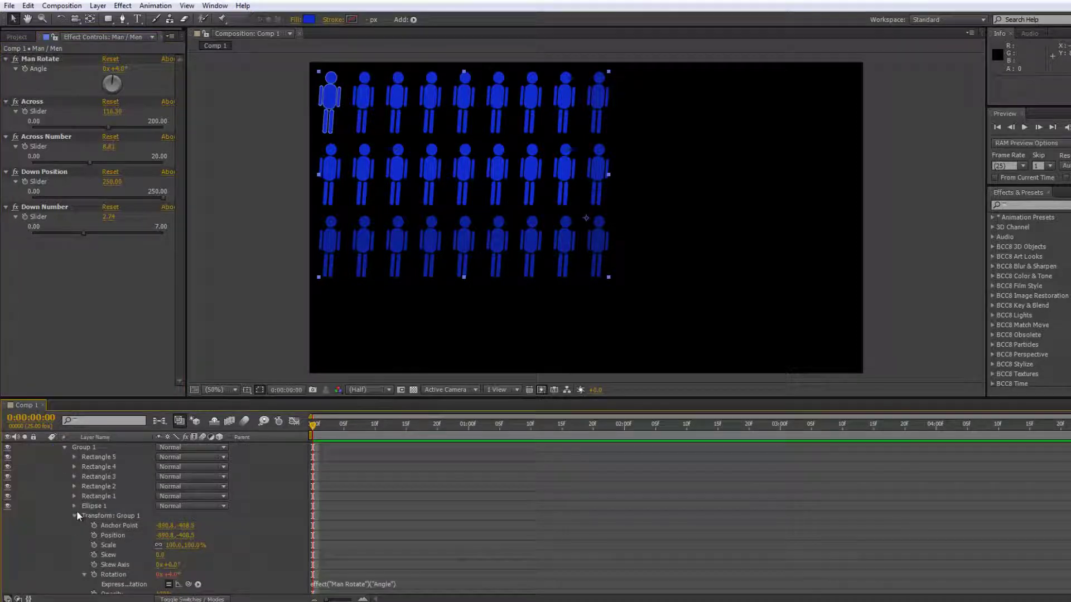
left_click_drag(187, 545, 146, 550)
right_click(129, 547)
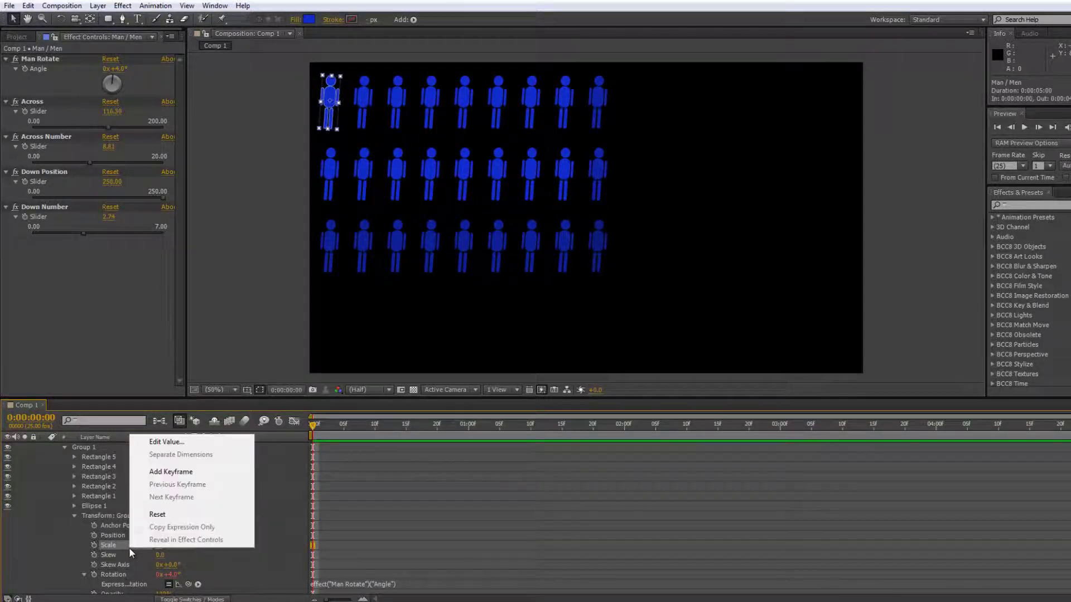
left_click(148, 515)
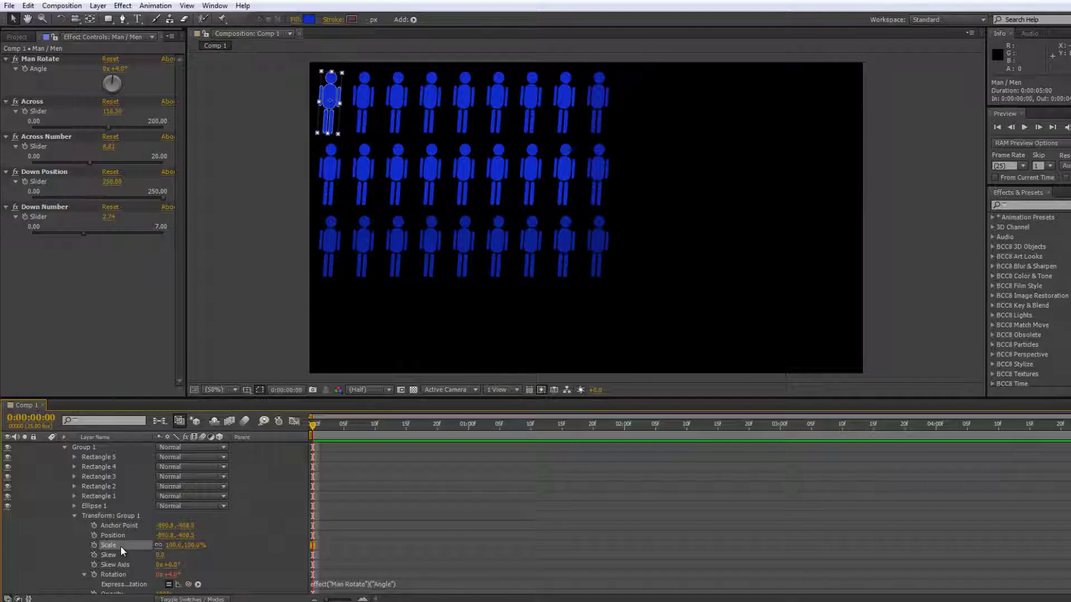
left_click(122, 6)
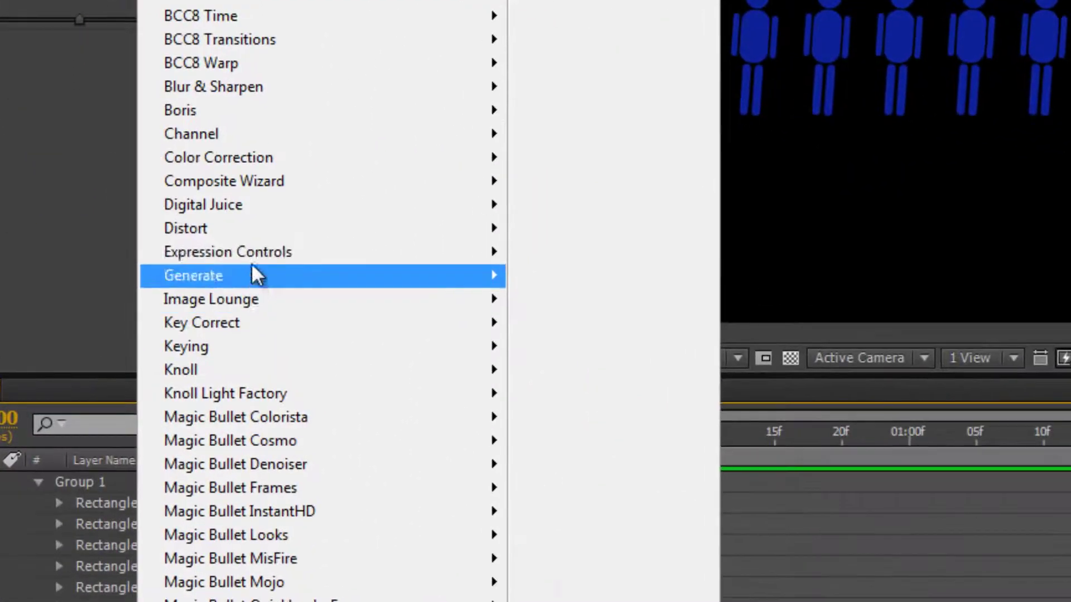
Add a Point Control effect, then unlink Group 1's Scale and stretch its height to 113%
mouse_move(167, 338)
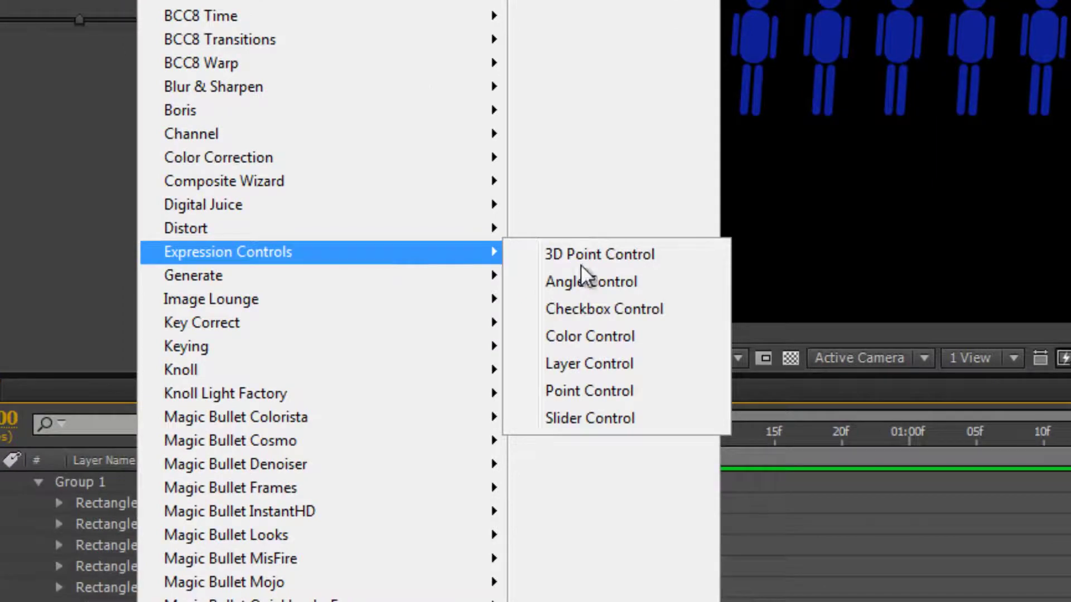
left_click(589, 391)
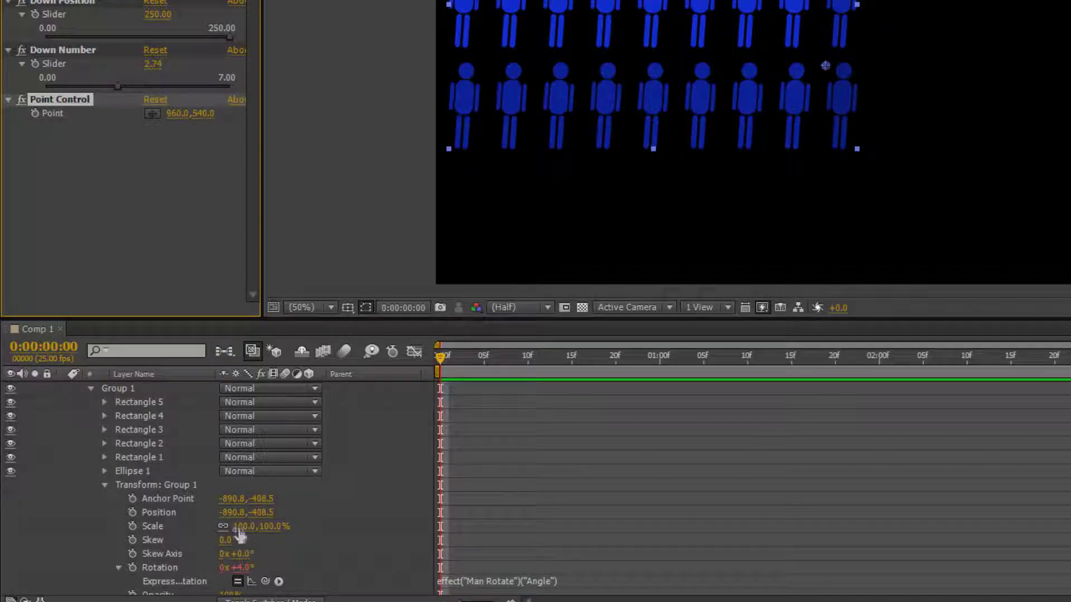
left_click(219, 526)
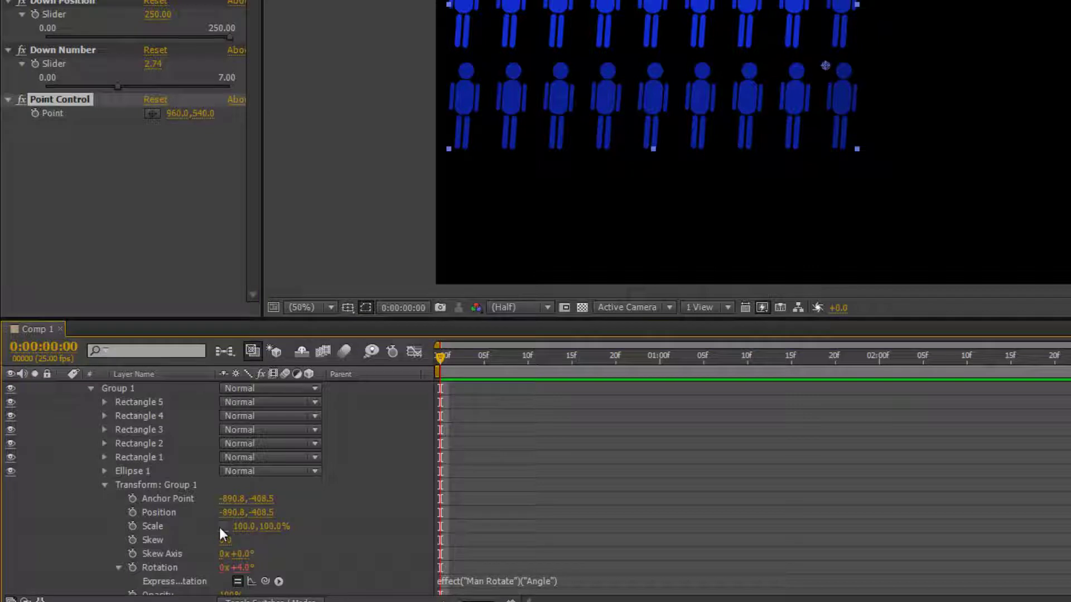
left_click_drag(276, 526, 281, 526)
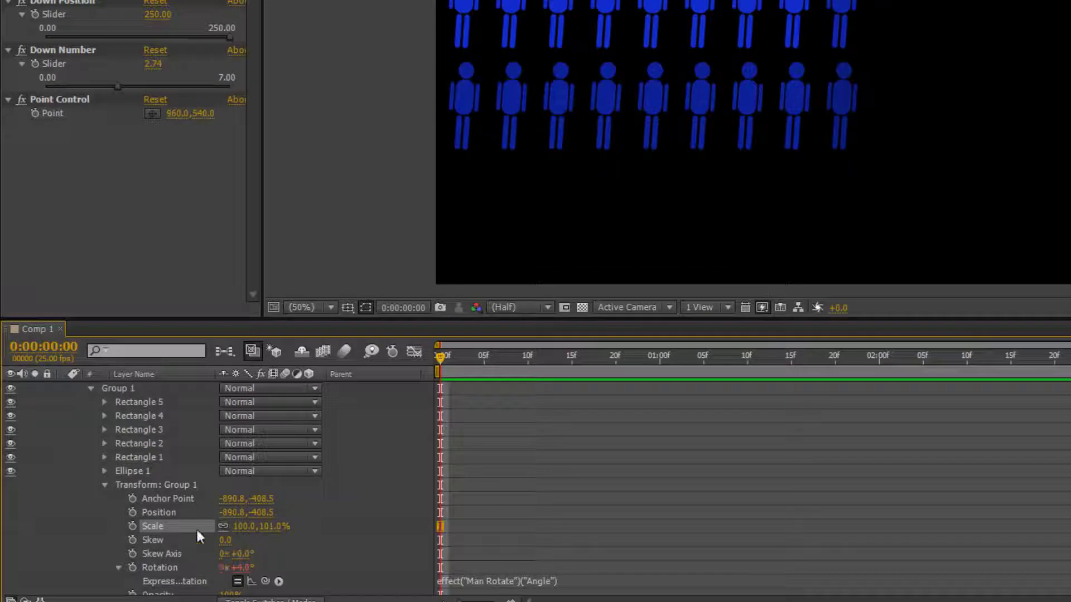
Reset the group's Scale to 100% and attach an expression to it
right_click(162, 527)
left_click(201, 479)
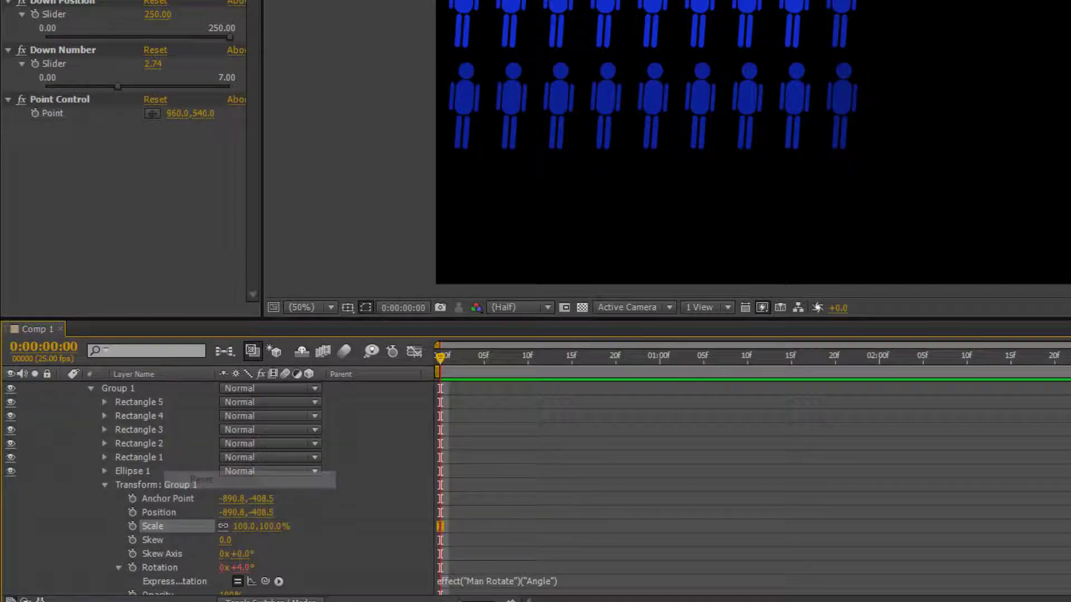
left_click(133, 528, "alt")
Pick-whip the Scale expression to Point Control's Point [0] and [1]
key("BackSpace")
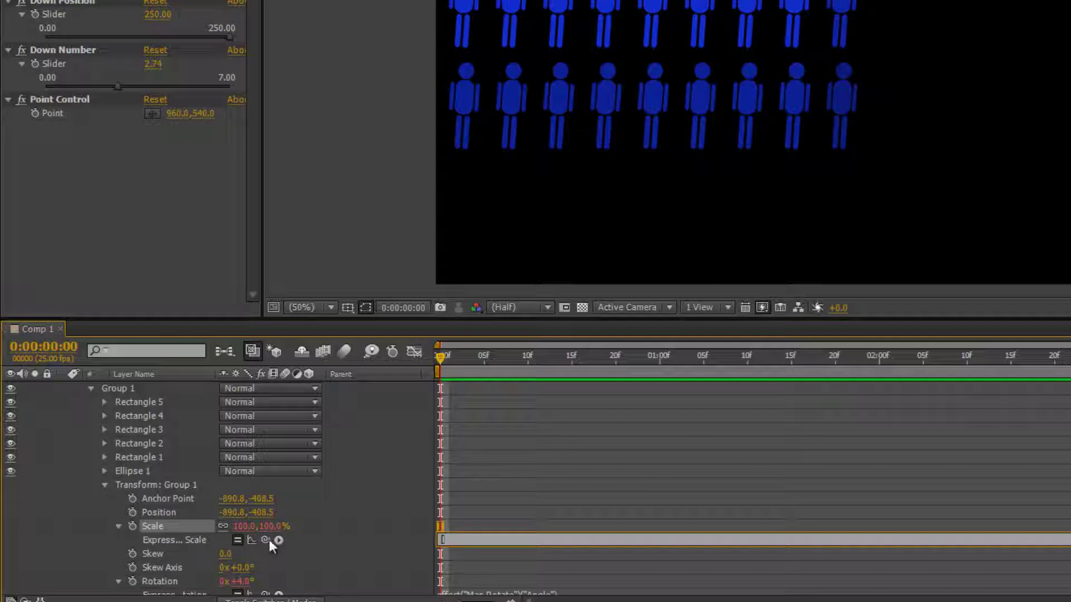
left_click_drag(263, 540, 174, 113)
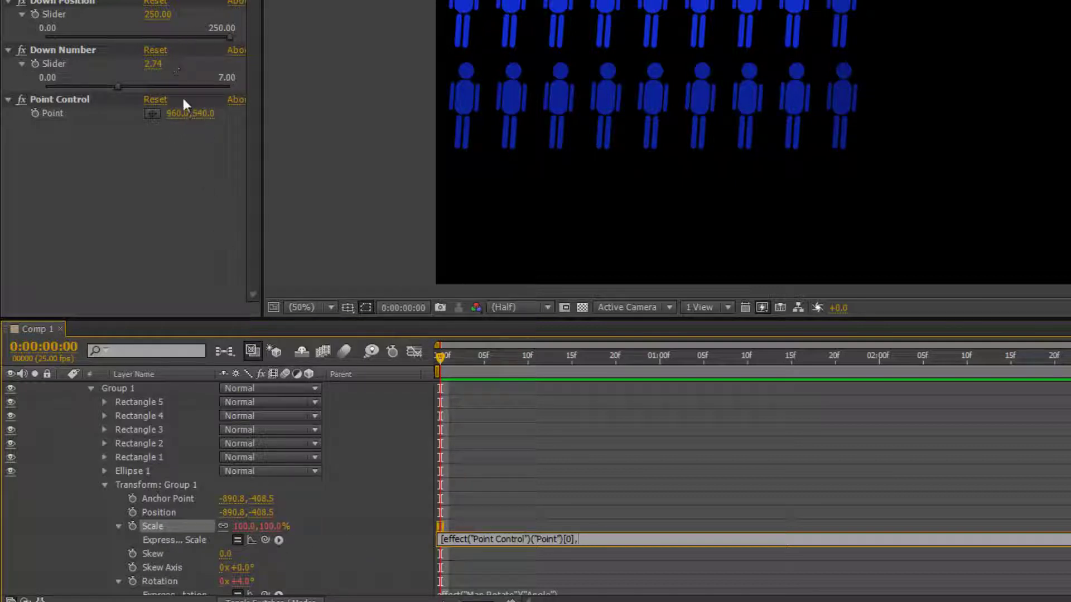
left_click_drag(265, 539, 204, 115)
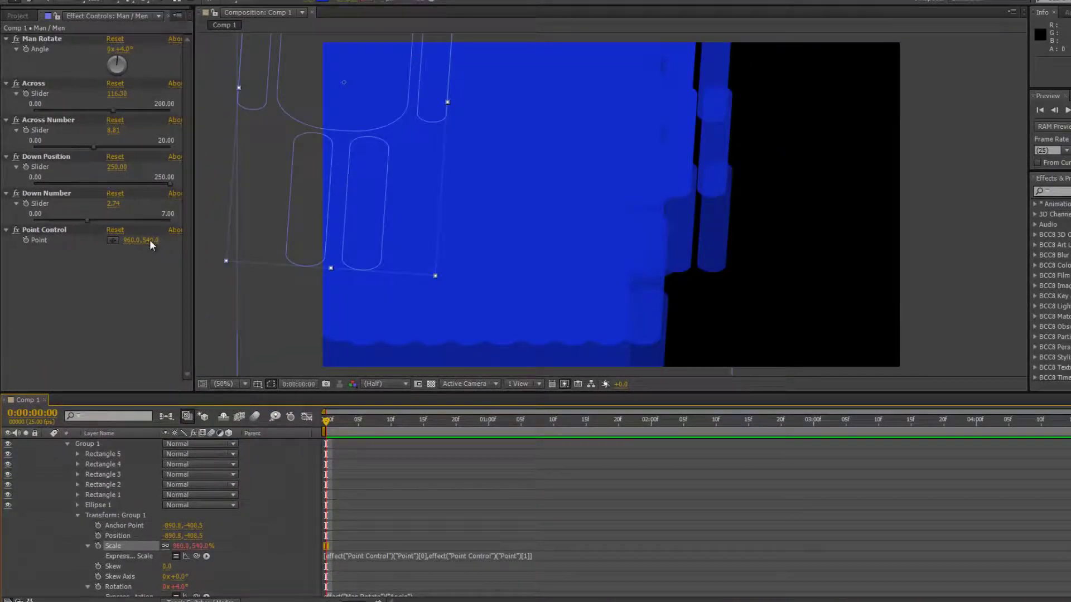
Set Point Control to 100, 100, then scrub its first value lower
left_click(133, 241)
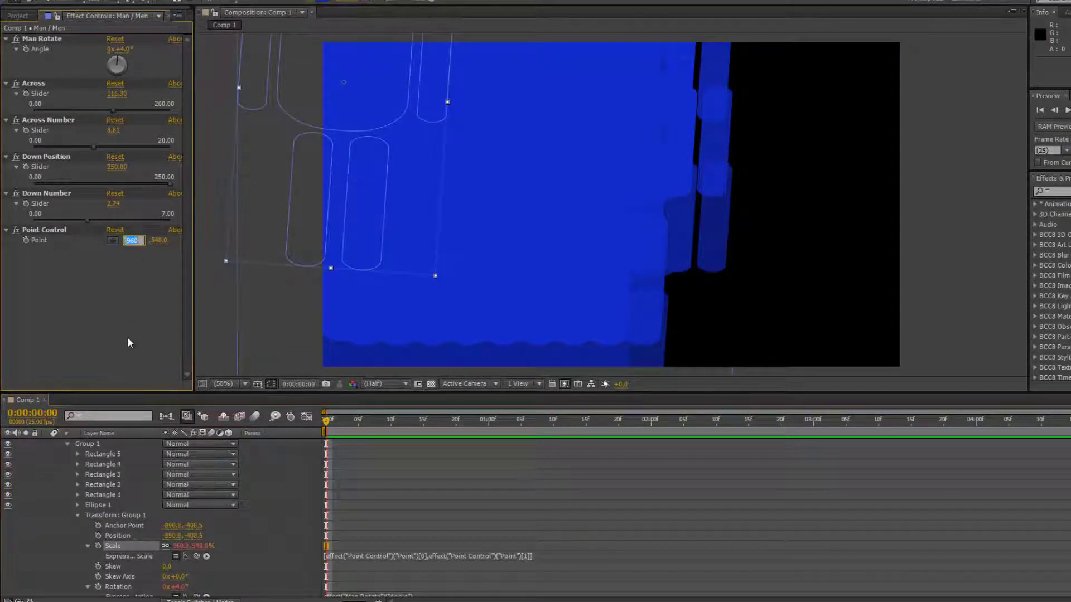
type("100")
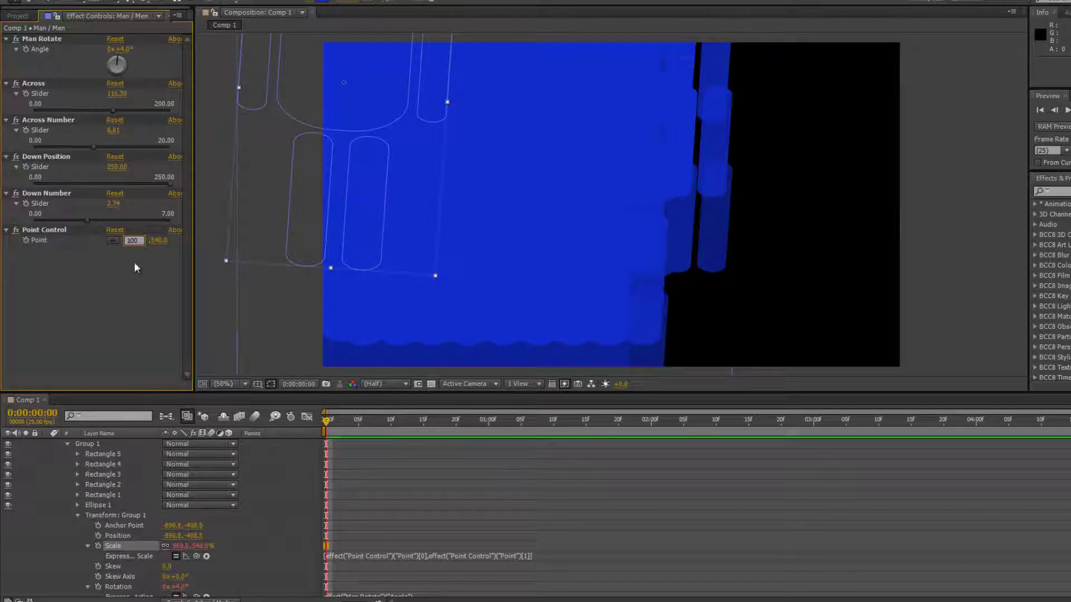
key("Tab")
type("100")
key("Return")
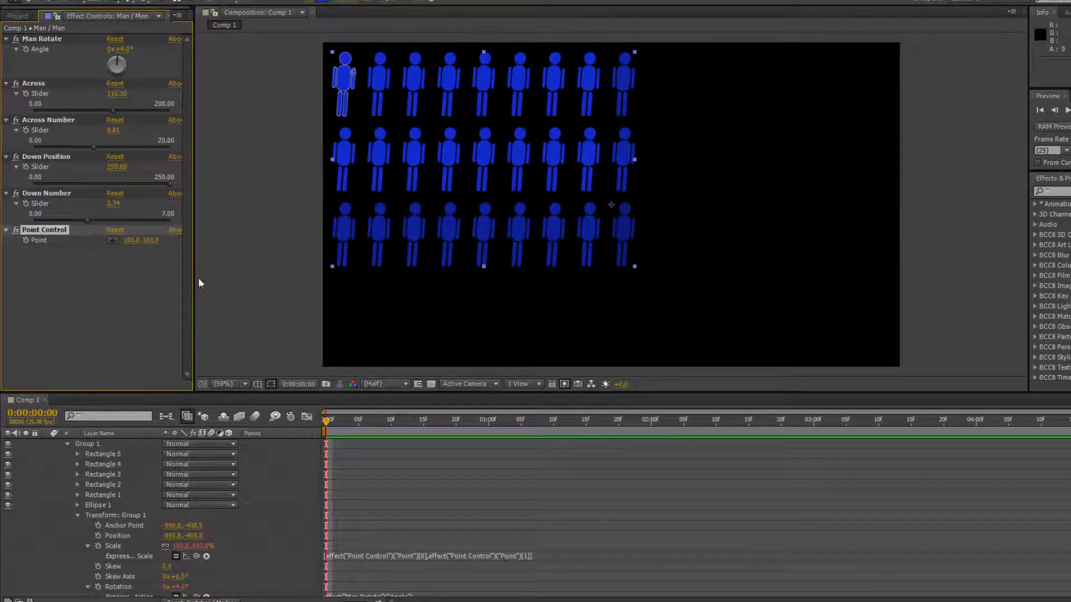
left_click_drag(132, 240, 106, 241)
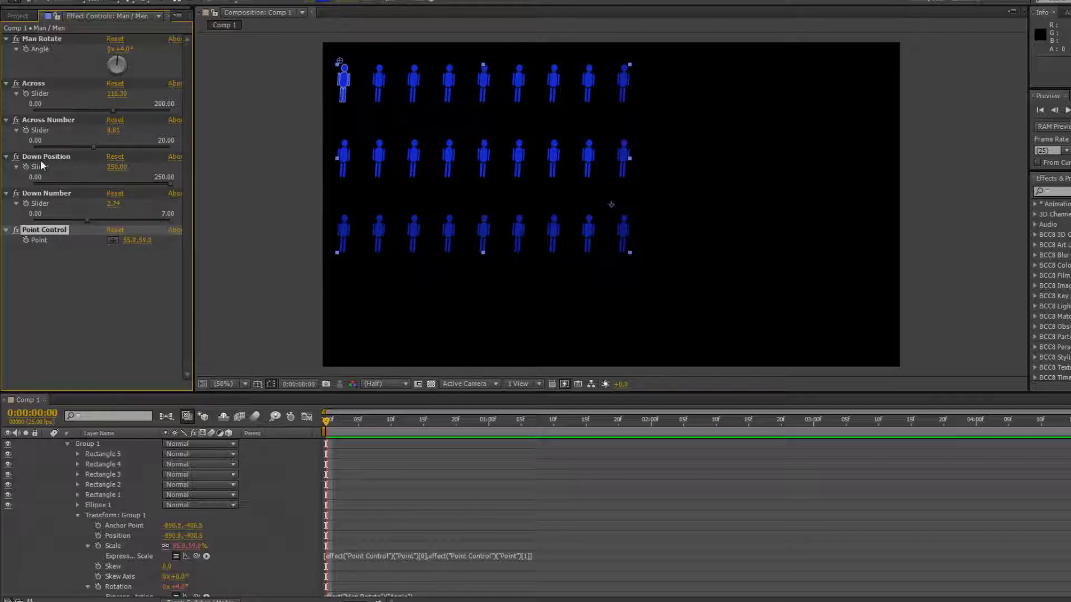
Tighten Across spacing, raise Down Number to 4.01 and lower Down Position to 145.37
left_click_drag(113, 110, 75, 114)
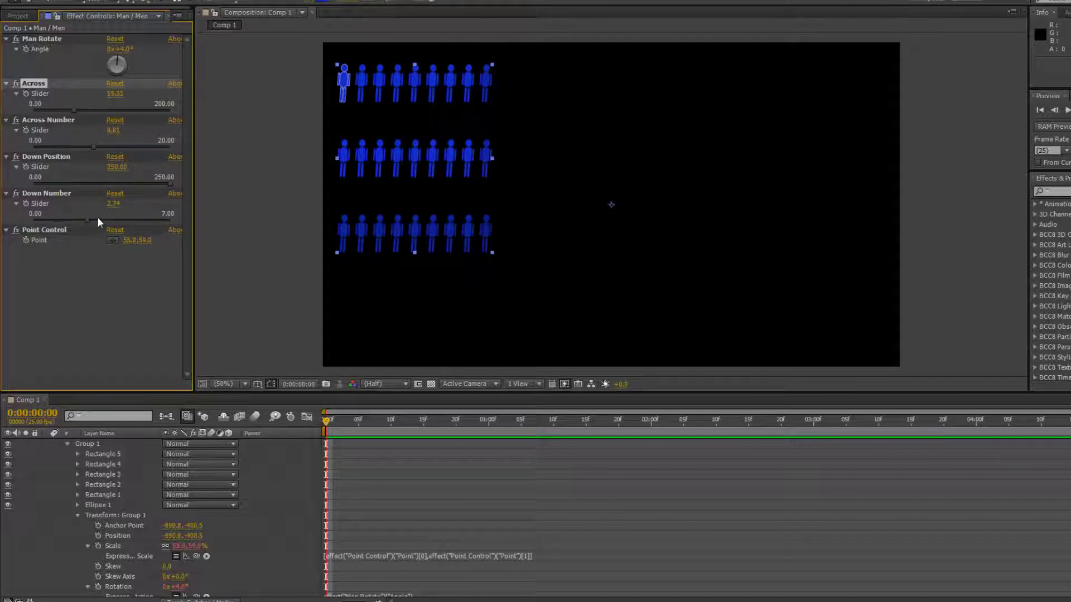
left_click(88, 228)
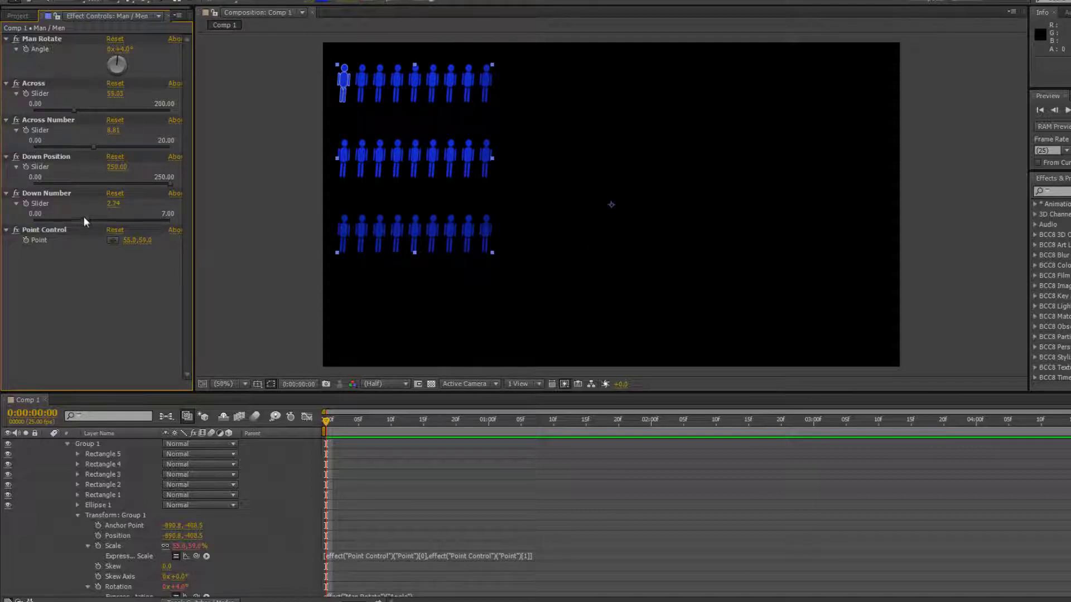
left_click_drag(86, 219, 112, 219)
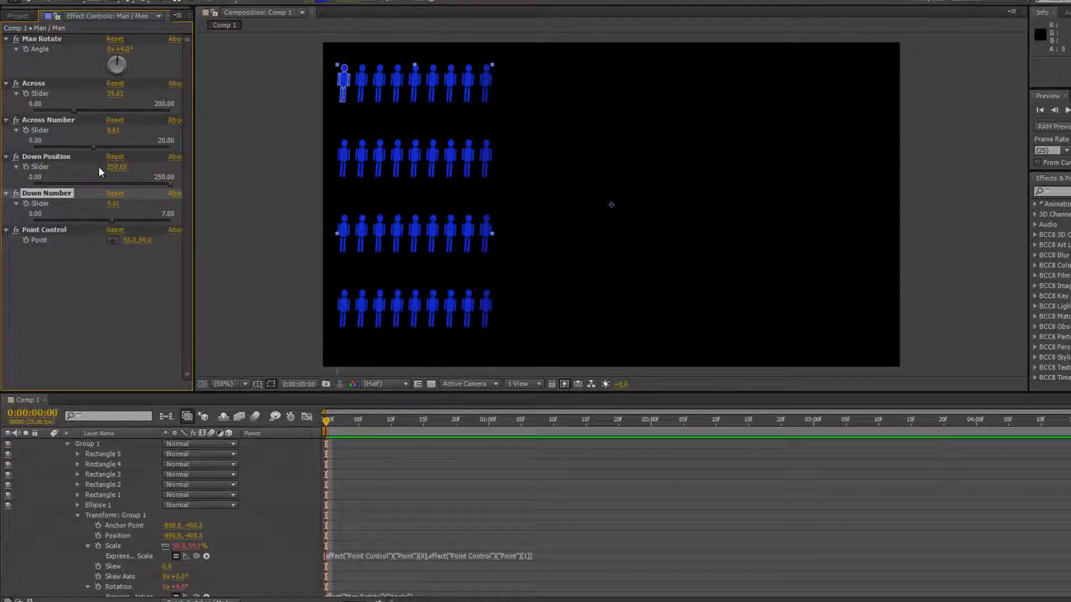
left_click_drag(169, 183, 113, 182)
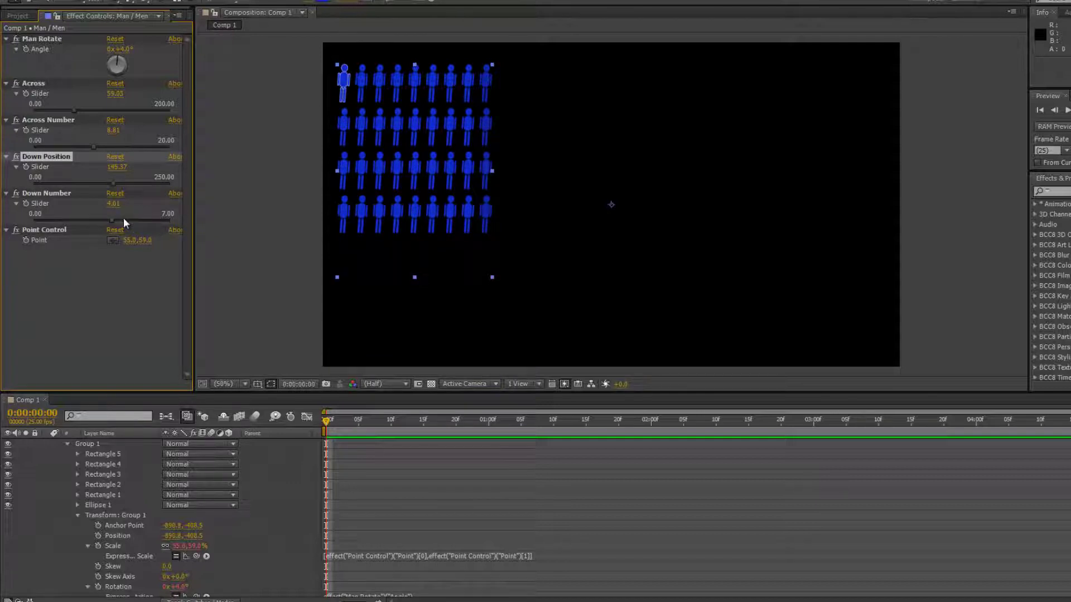
left_click(47, 231)
Rename Point Control to 'Man Scale' and collapse the Transform and Repeater 2 groups
key("Return")
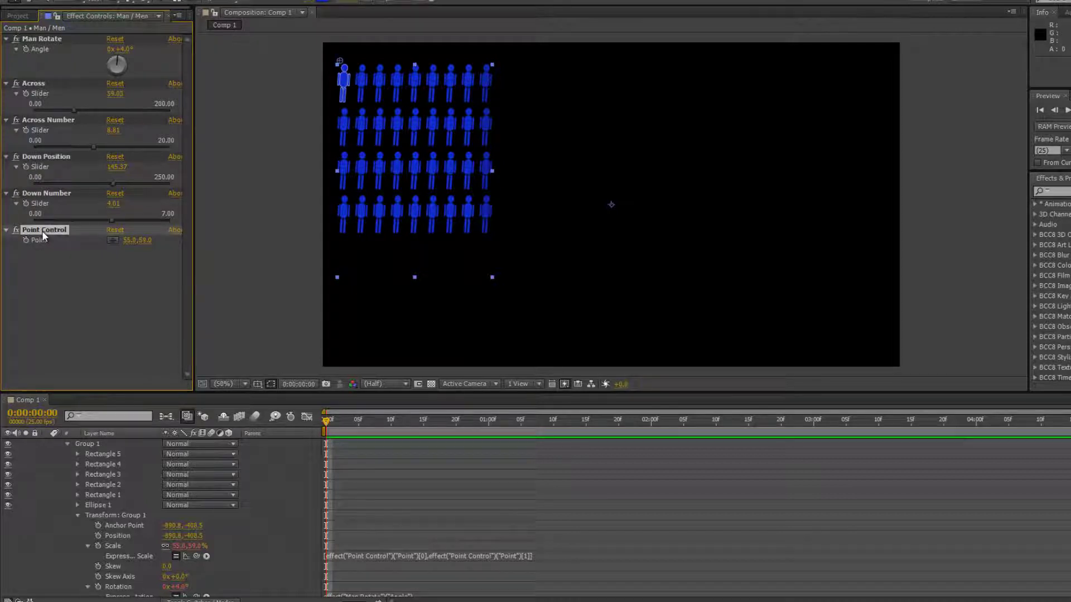
type("S")
type("Man")
type(" Scale")
key("Return")
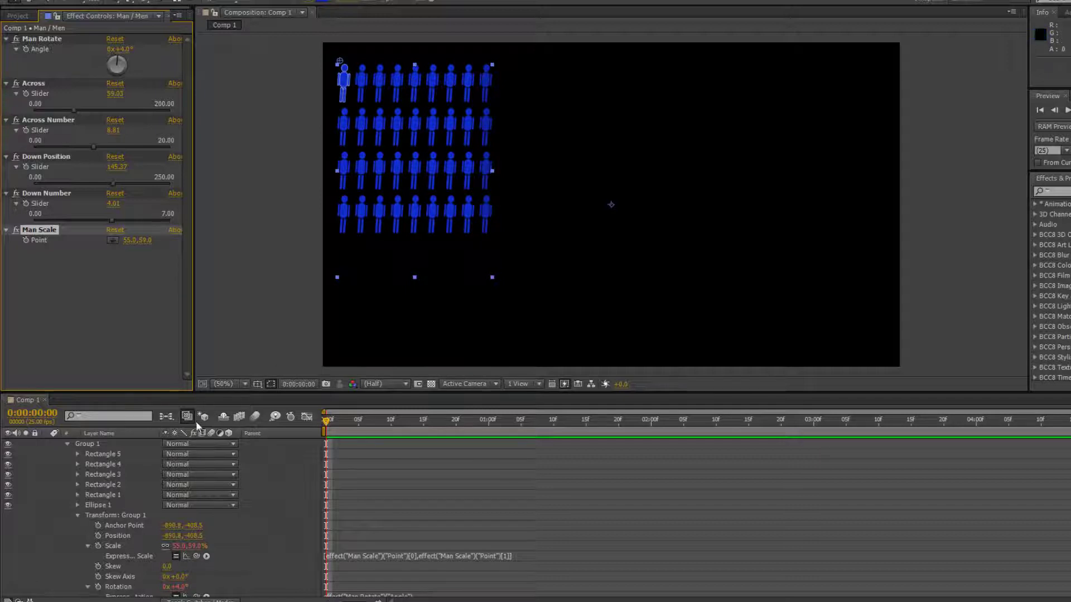
left_click(78, 515)
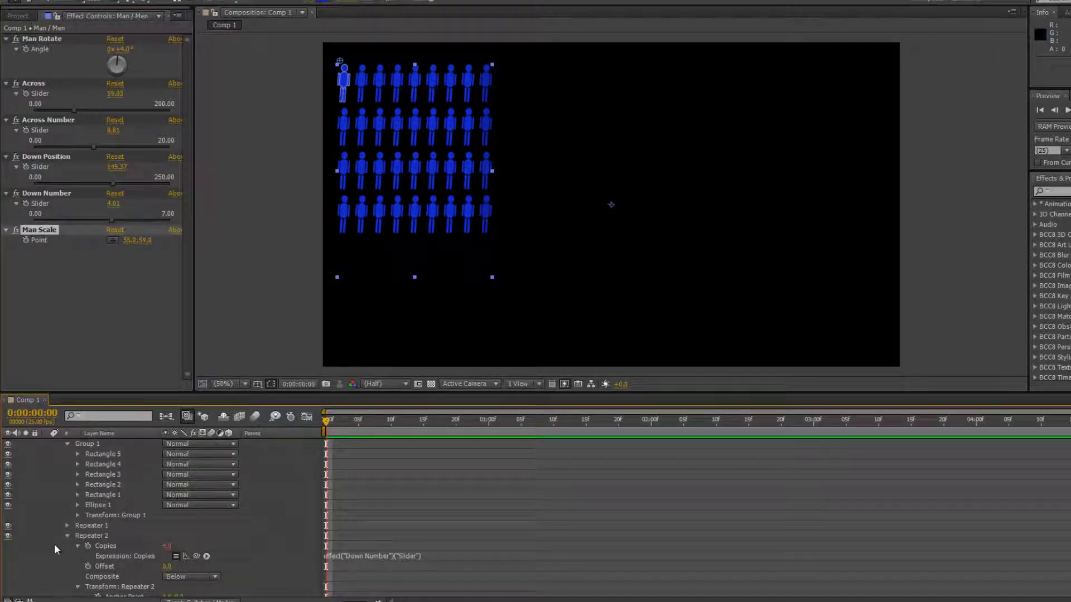
left_click(67, 536)
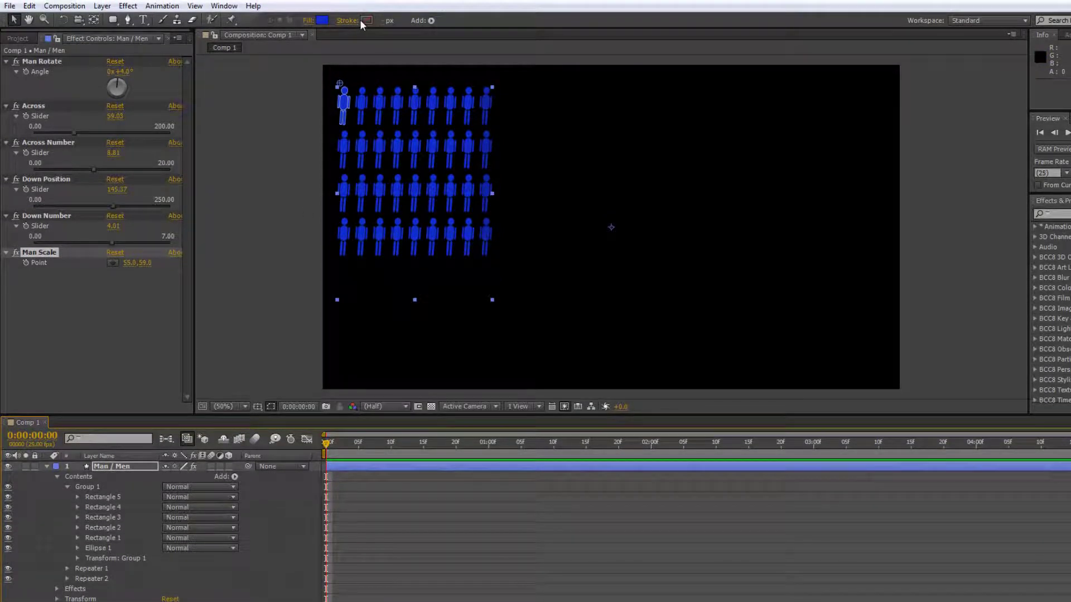
Add a red Fill 2 to Ellipse 1 so every figure's head turns red
left_click(97, 547)
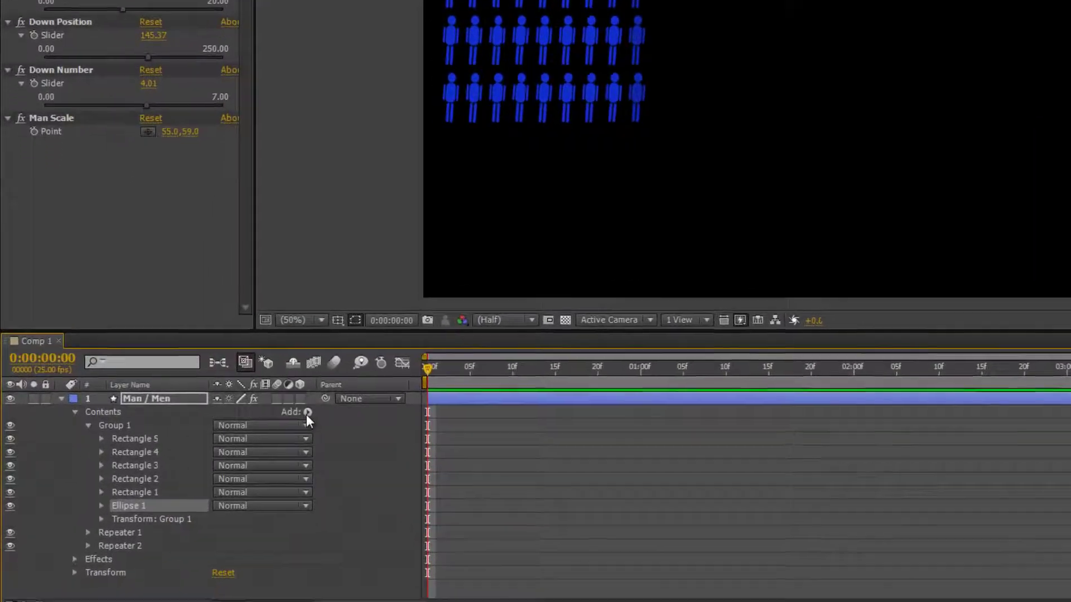
left_click(234, 477)
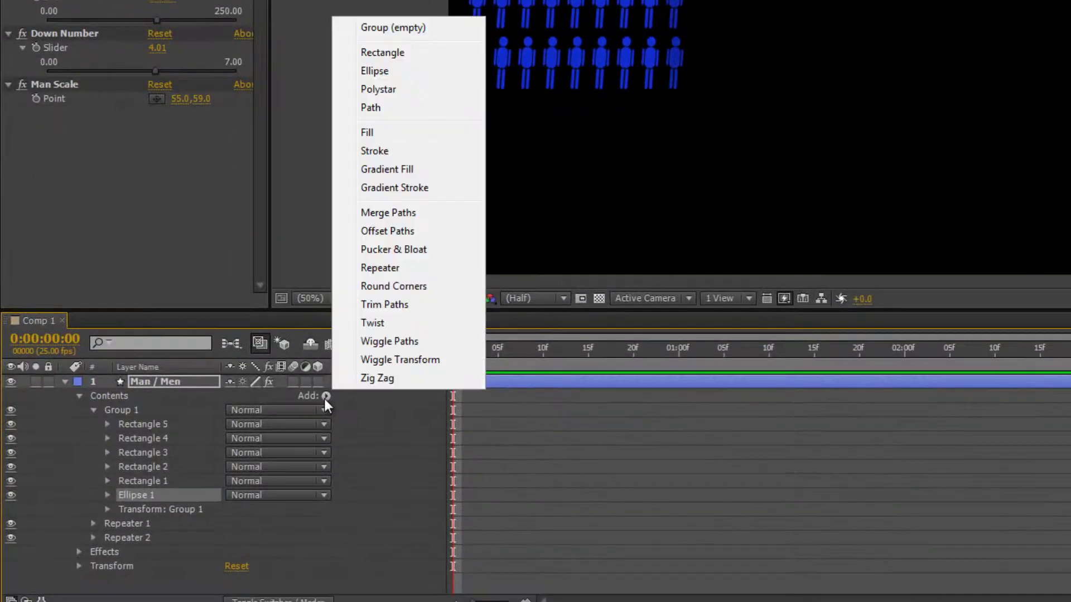
left_click(382, 133)
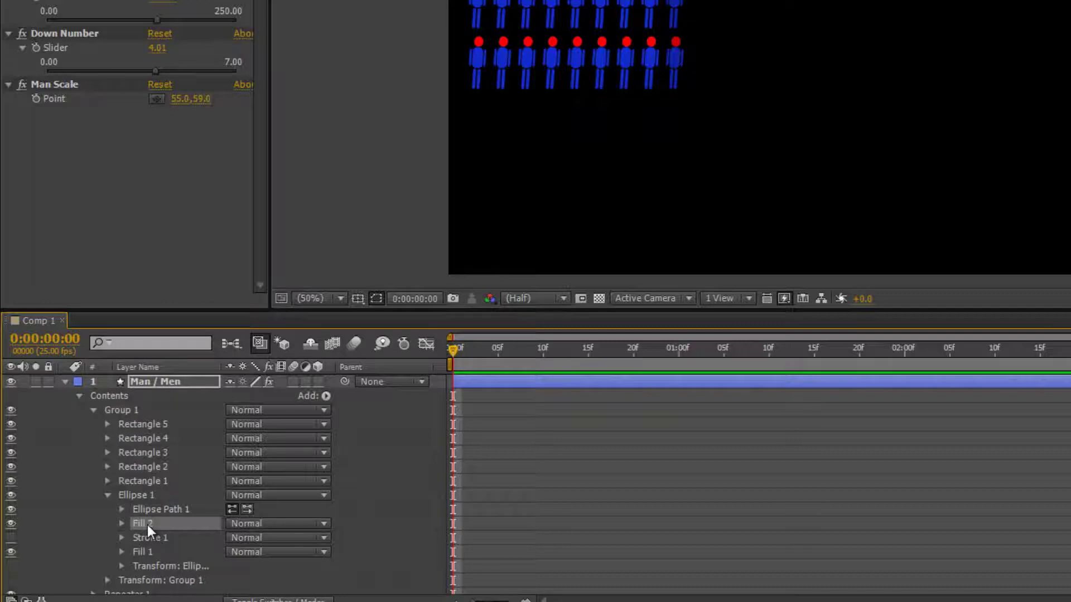
left_click(120, 523)
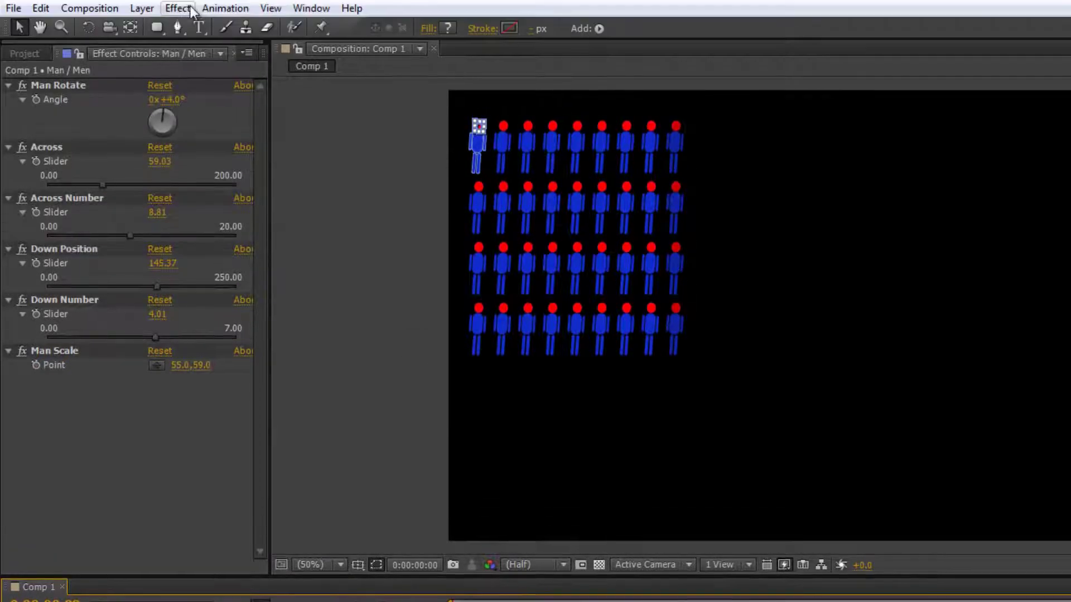
left_click(179, 8)
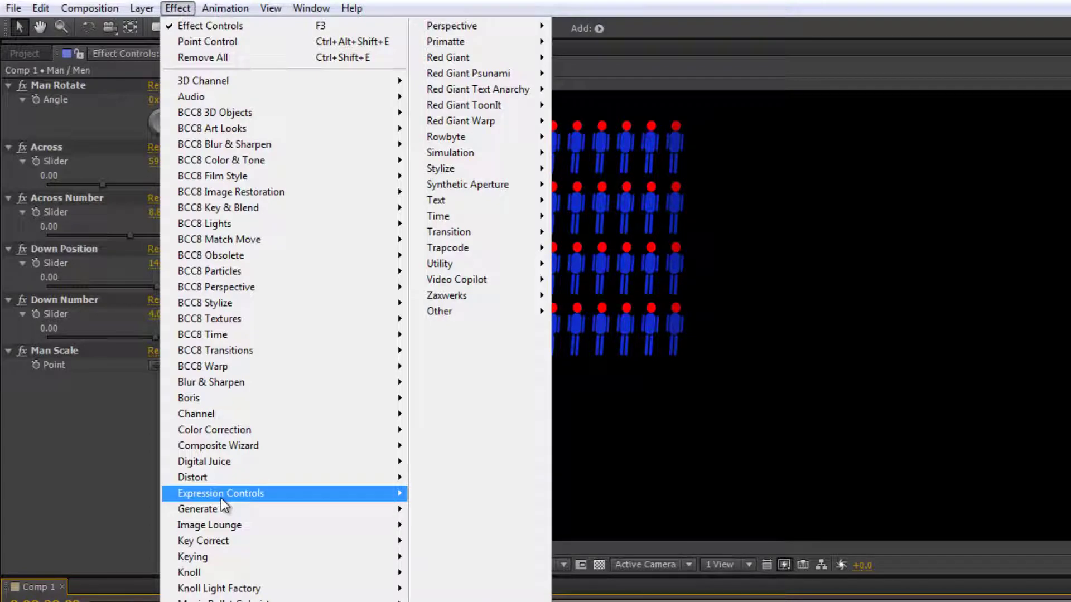
Add a Color Control and link the head's Fill 2 Color to it by expression
mouse_move(220, 497)
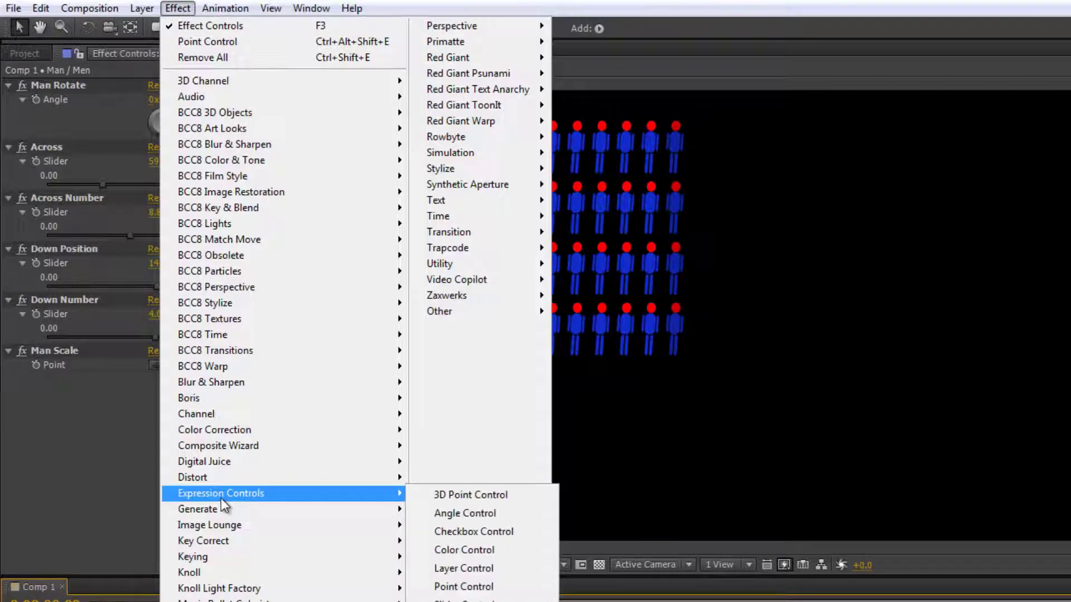
left_click(470, 548)
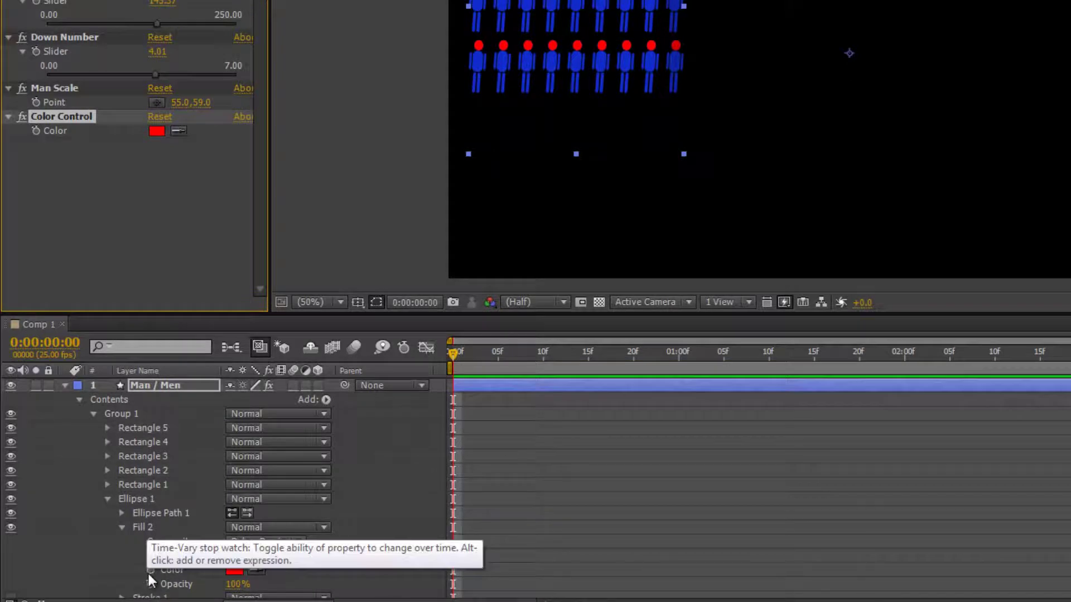
left_click(151, 571, "alt")
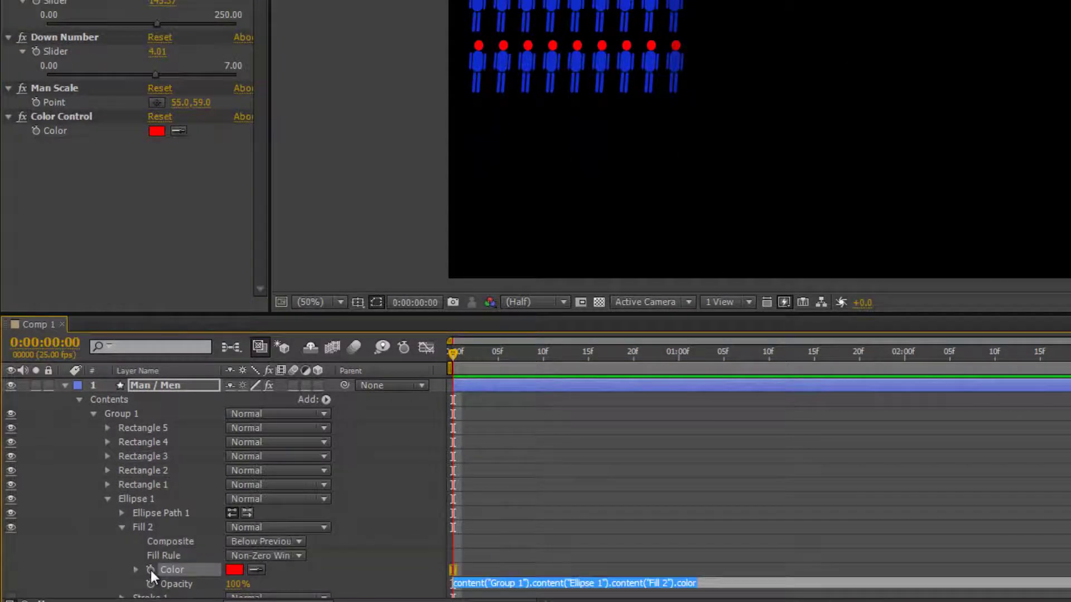
left_click_drag(274, 584, 58, 129)
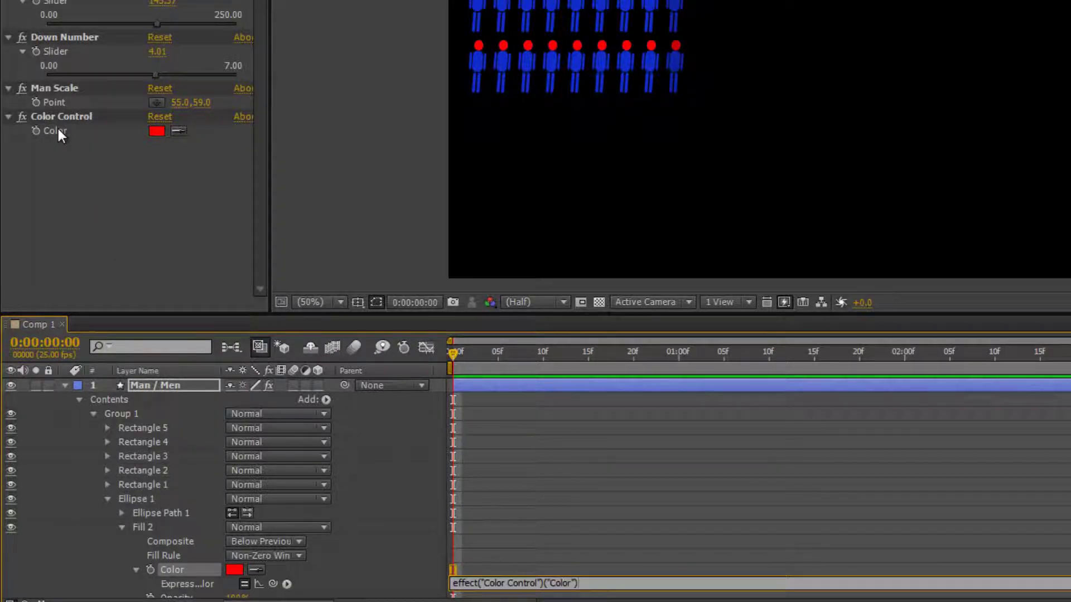
key("KP_Enter")
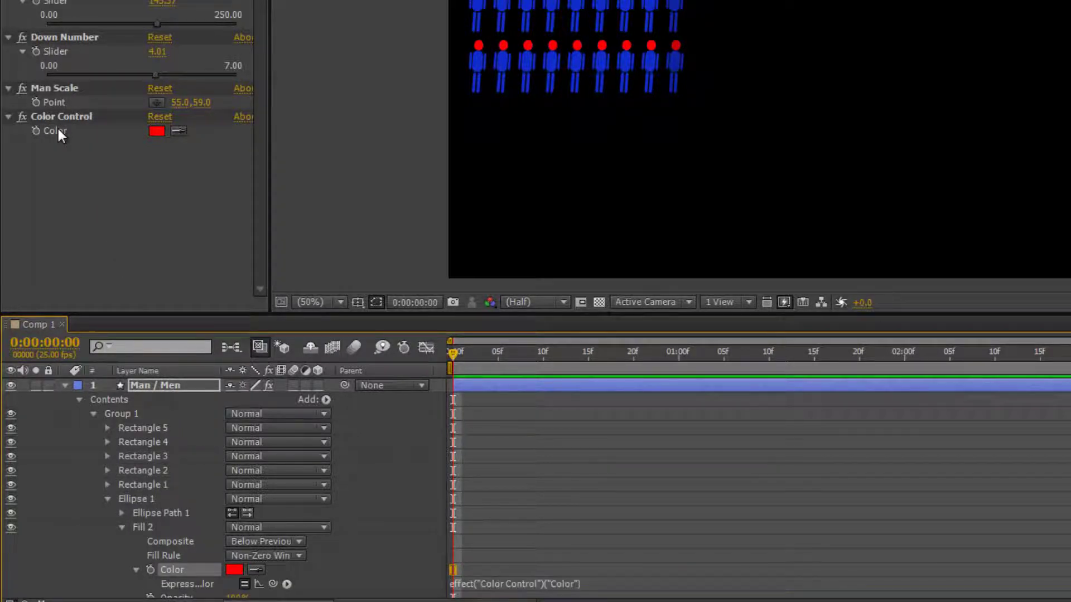
Set the Color Control to green and rename it 'Man Colour'
left_click(161, 132)
left_click_drag(252, 189, 249, 158)
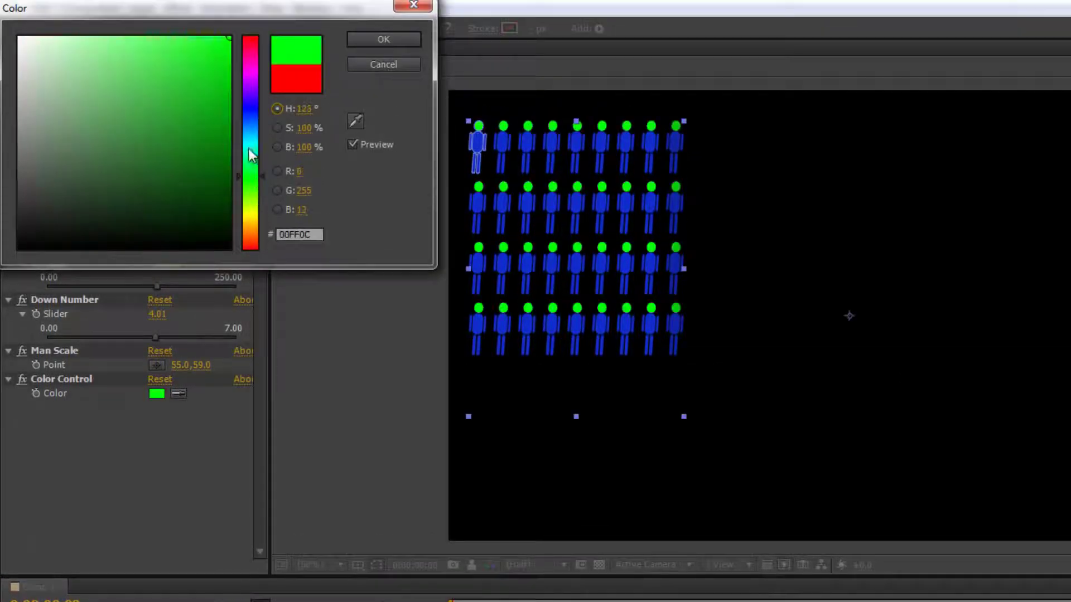
left_click(382, 39)
left_click(62, 378)
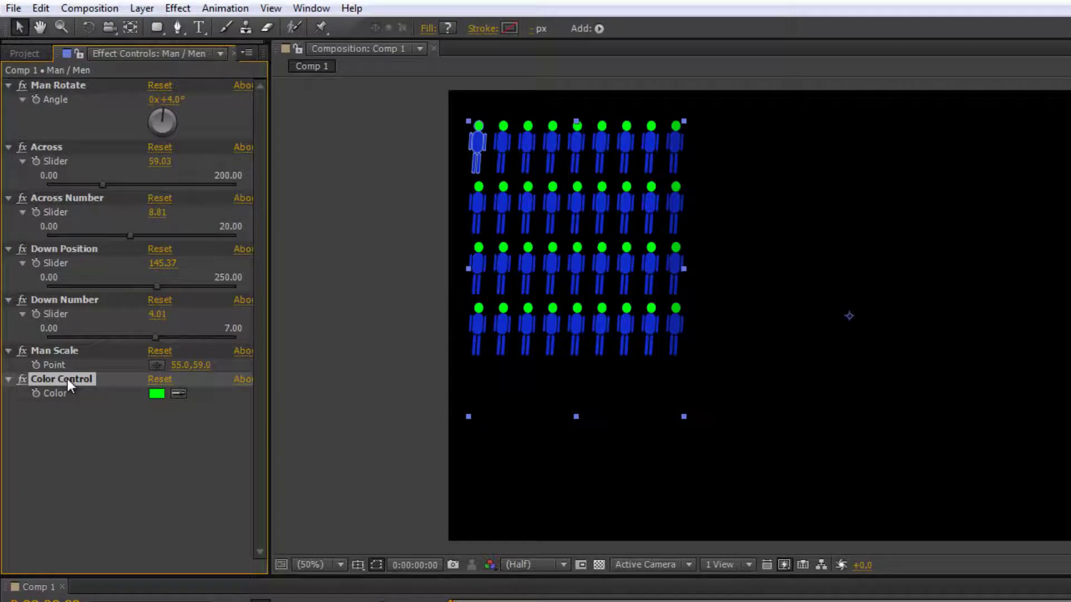
key("Return")
type("Man Colou")
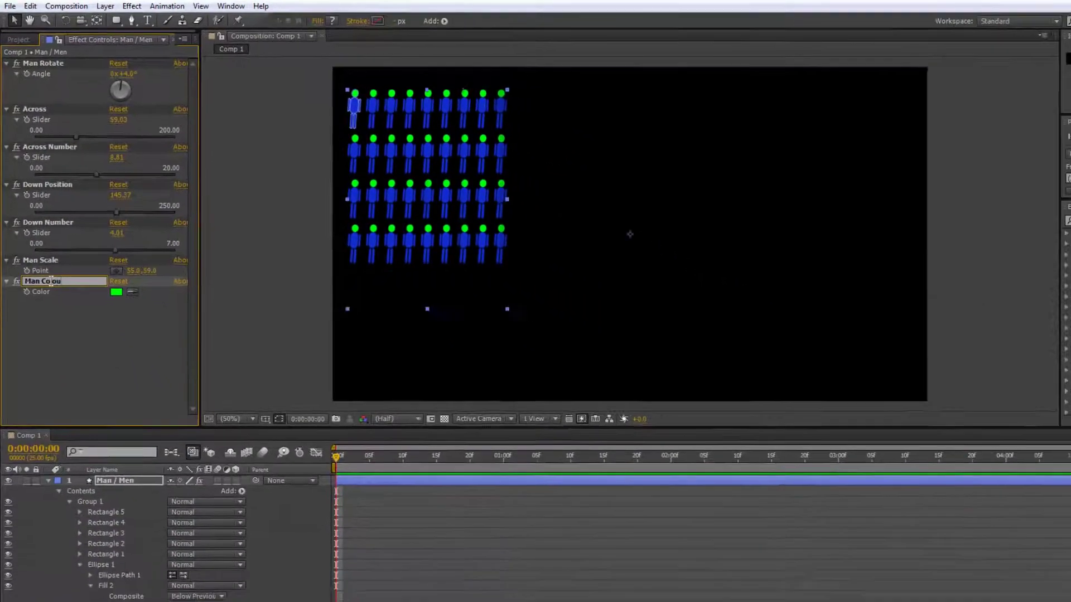
type("r")
key("Return")
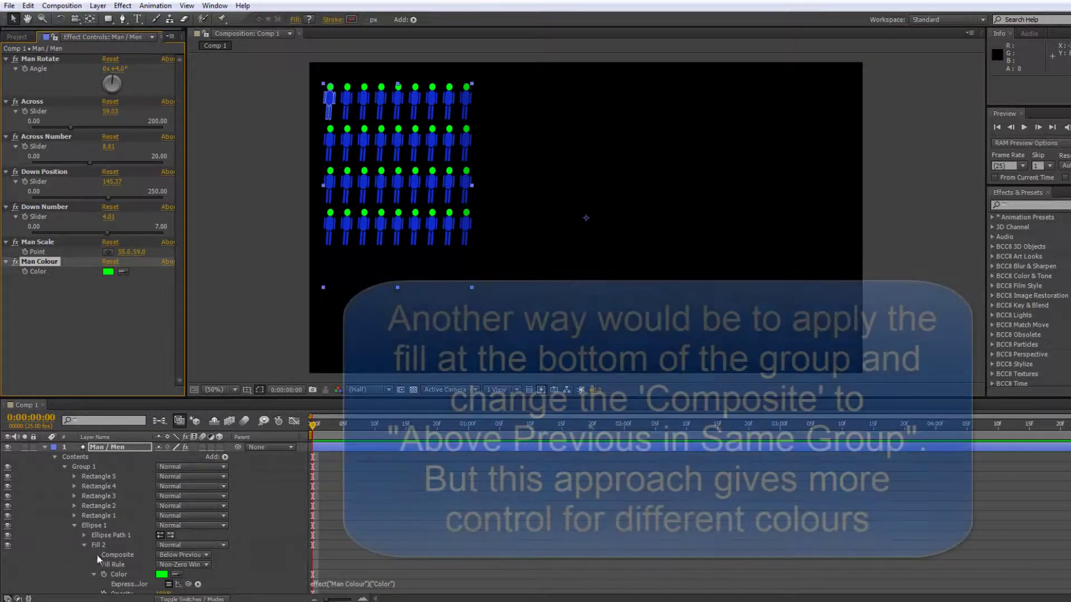
left_click(99, 546)
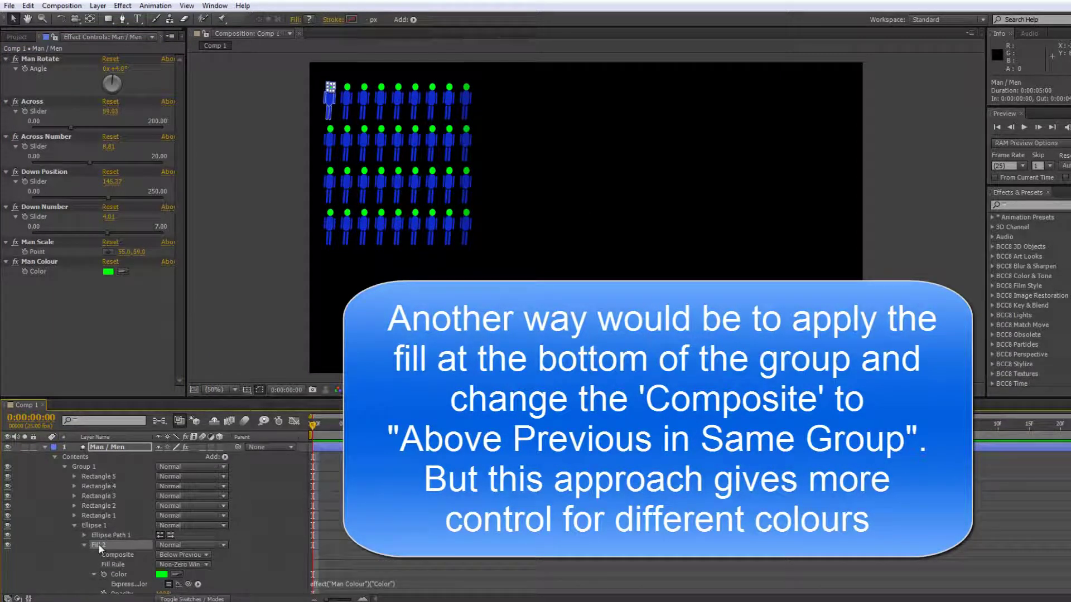
Move Fill 1 below Fill 2 in Rectangles 5 and 4
left_click(101, 477)
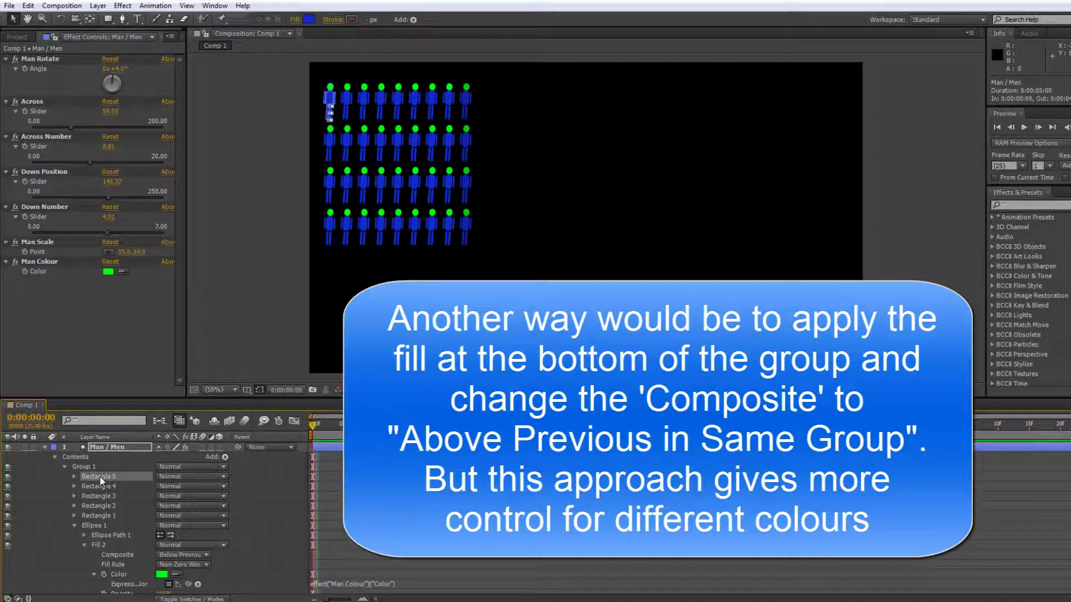
left_click(99, 477, "ctrl")
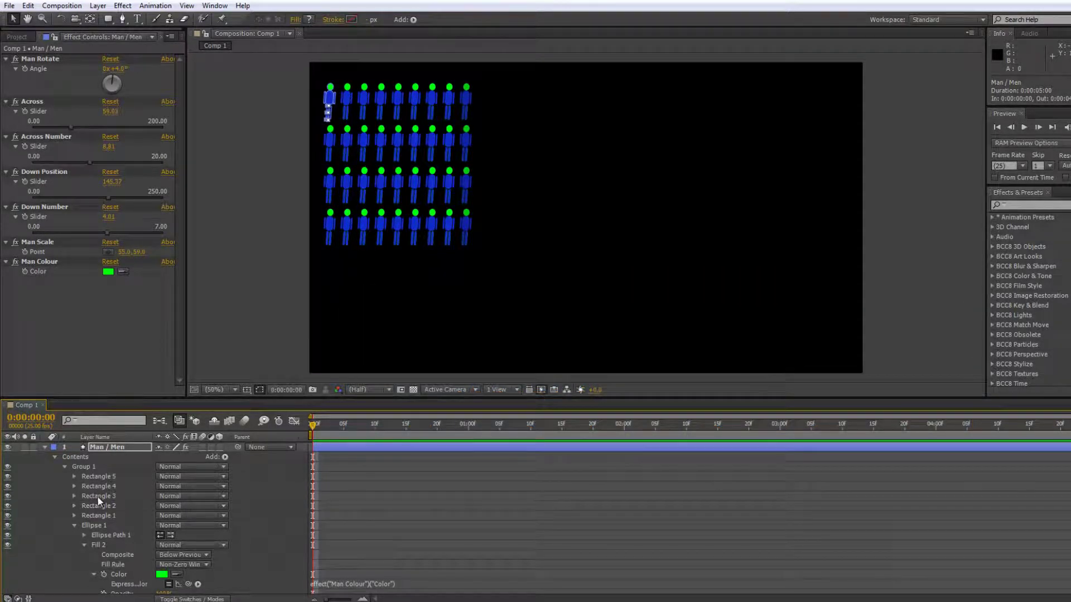
left_click(105, 505)
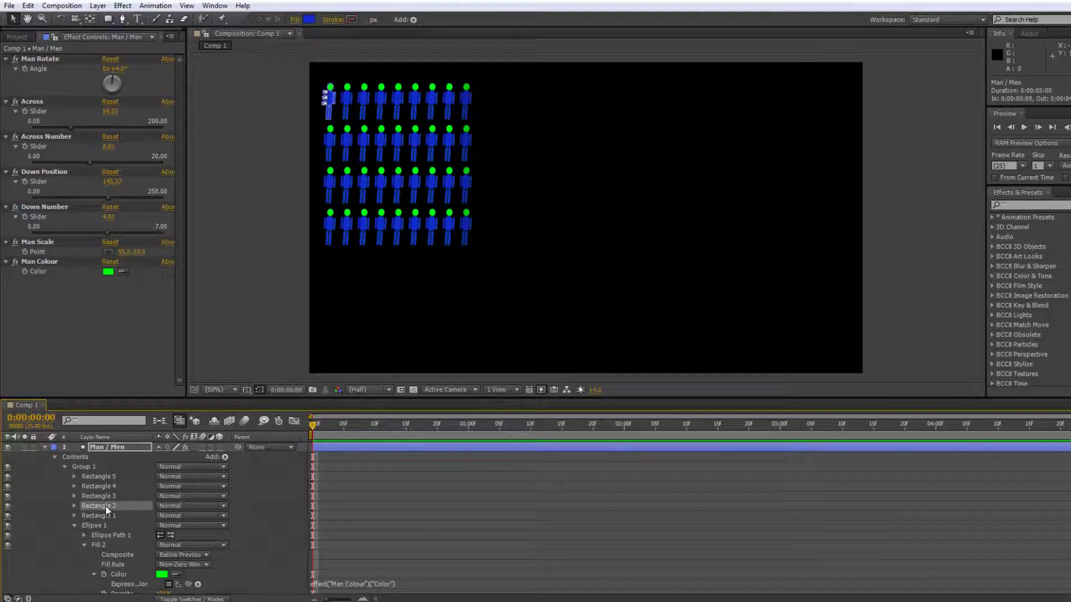
left_click(106, 513, "ctrl")
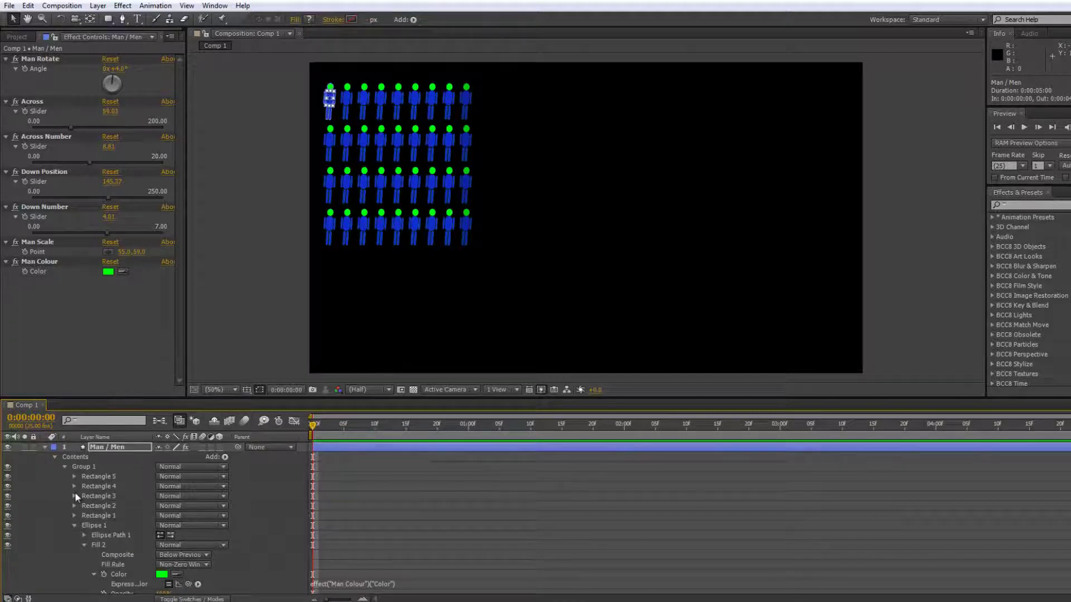
left_click(74, 476)
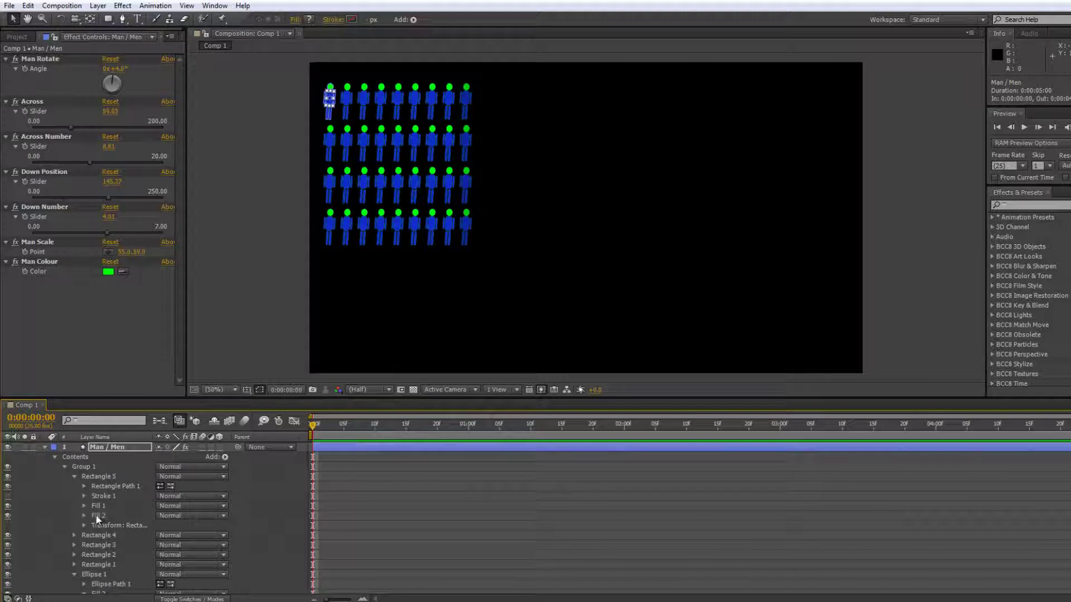
left_click(96, 504)
left_click_drag(96, 506, 95, 519)
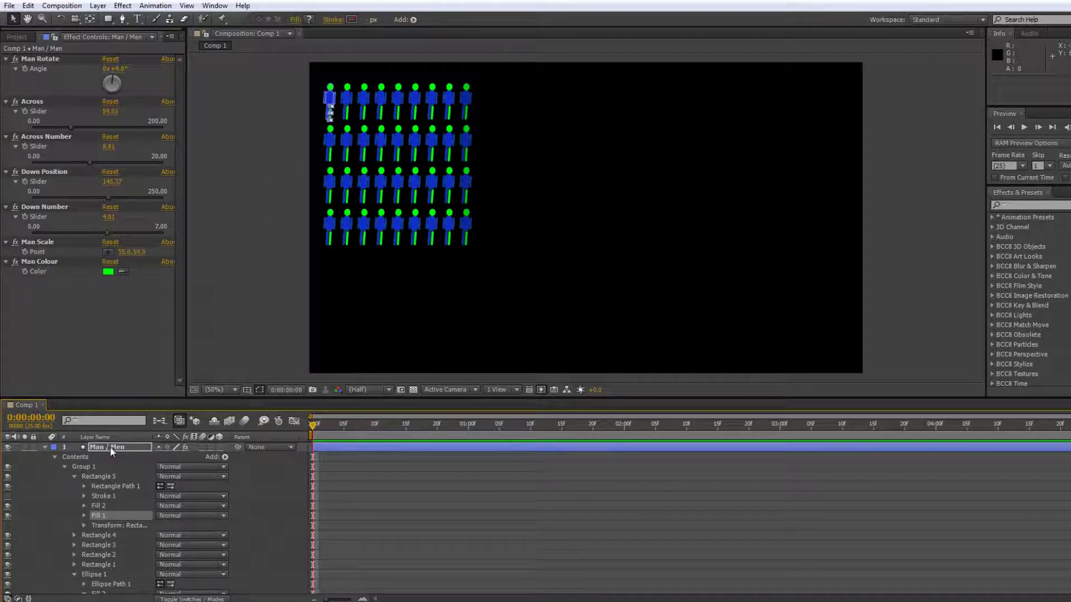
left_click(74, 477)
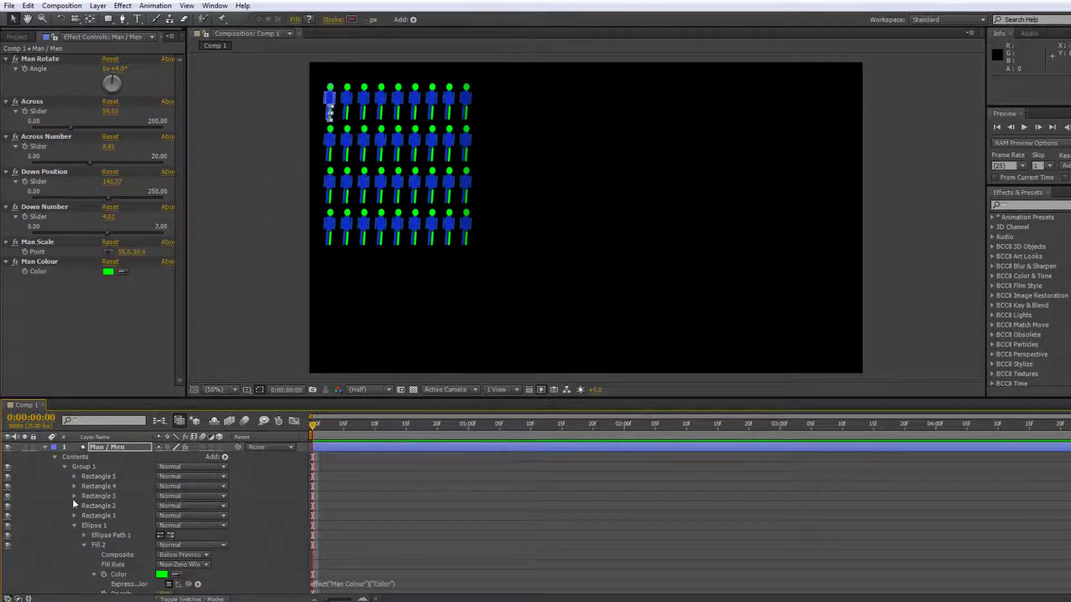
left_click(73, 487)
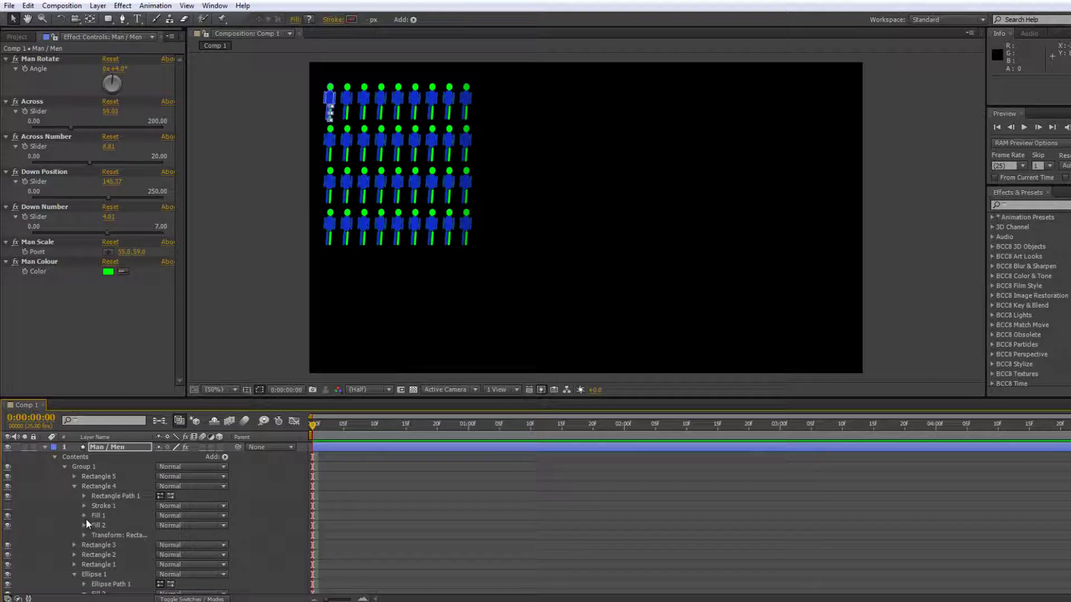
left_click_drag(95, 519, 96, 531)
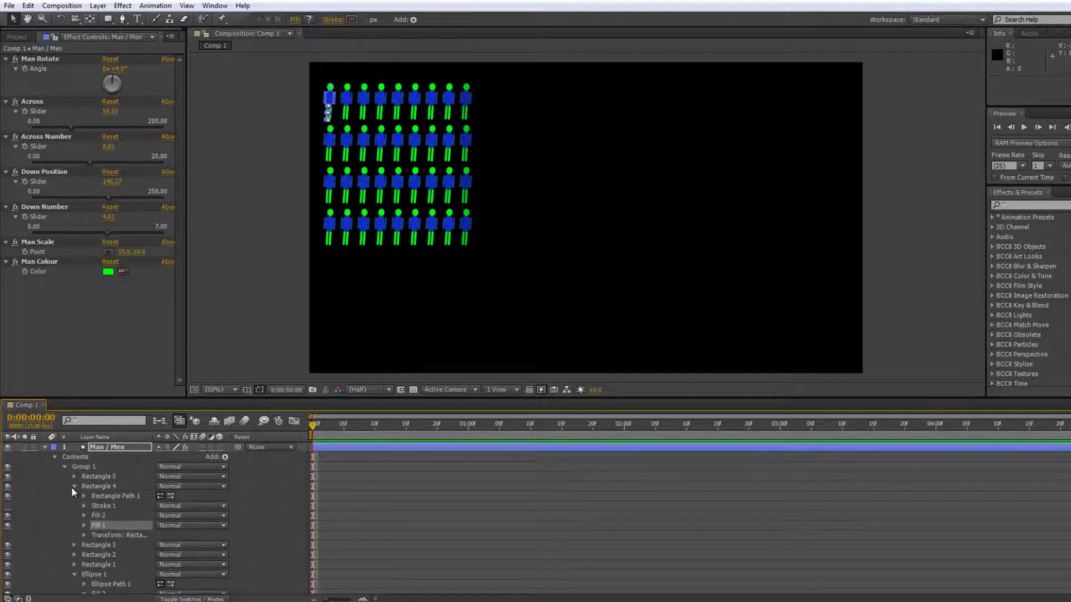
left_click(74, 487)
Move Fill 1 below Fill 2 in Rectangles 3, 2 and 1
left_click(75, 496)
left_click_drag(99, 519, 98, 535)
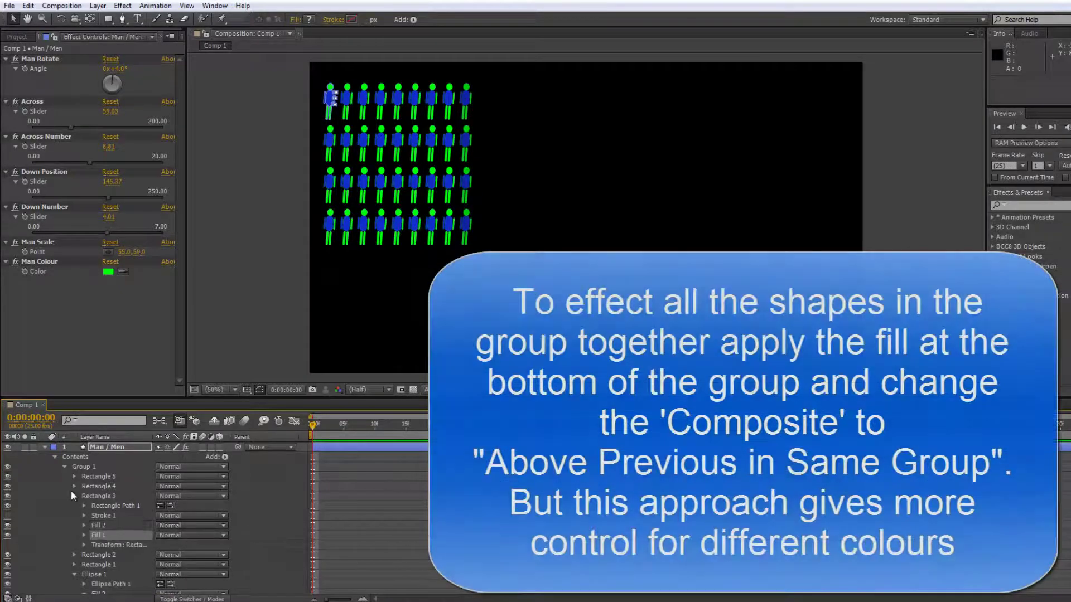
left_click(73, 495)
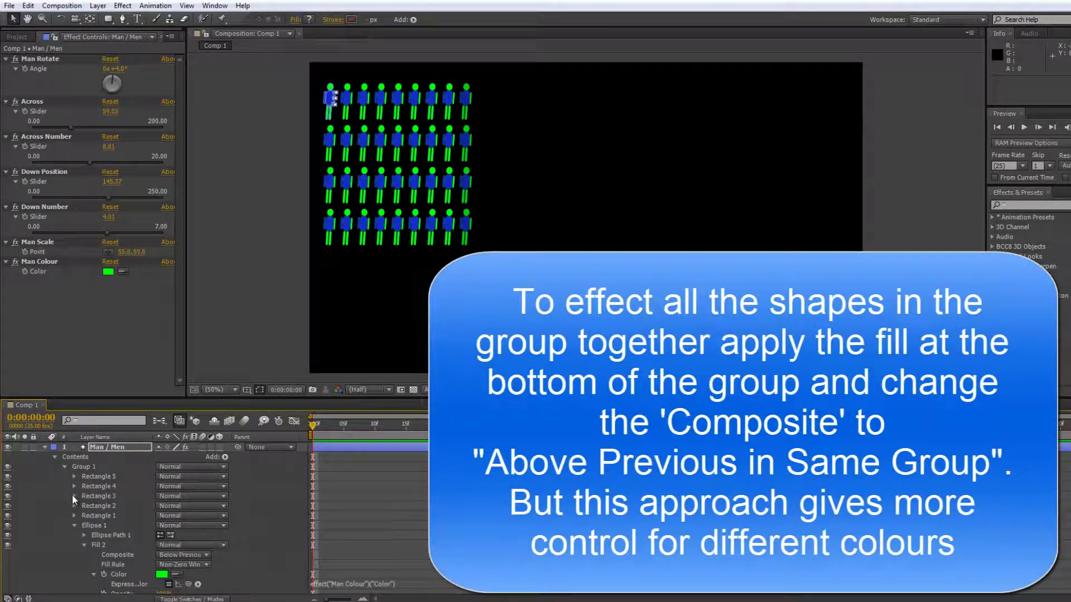
left_click(75, 504)
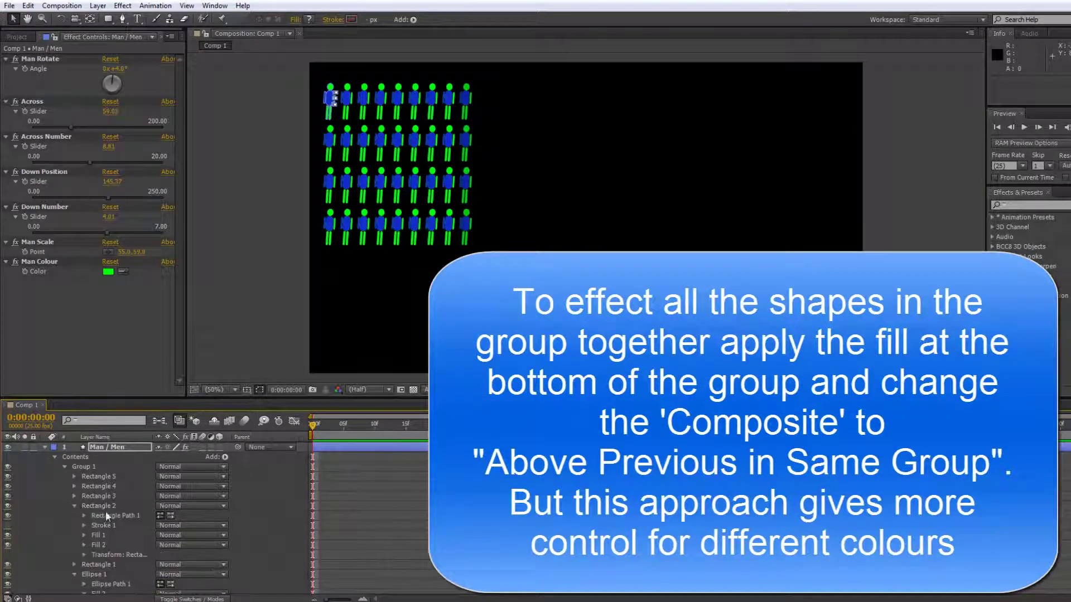
left_click_drag(99, 537, 99, 549)
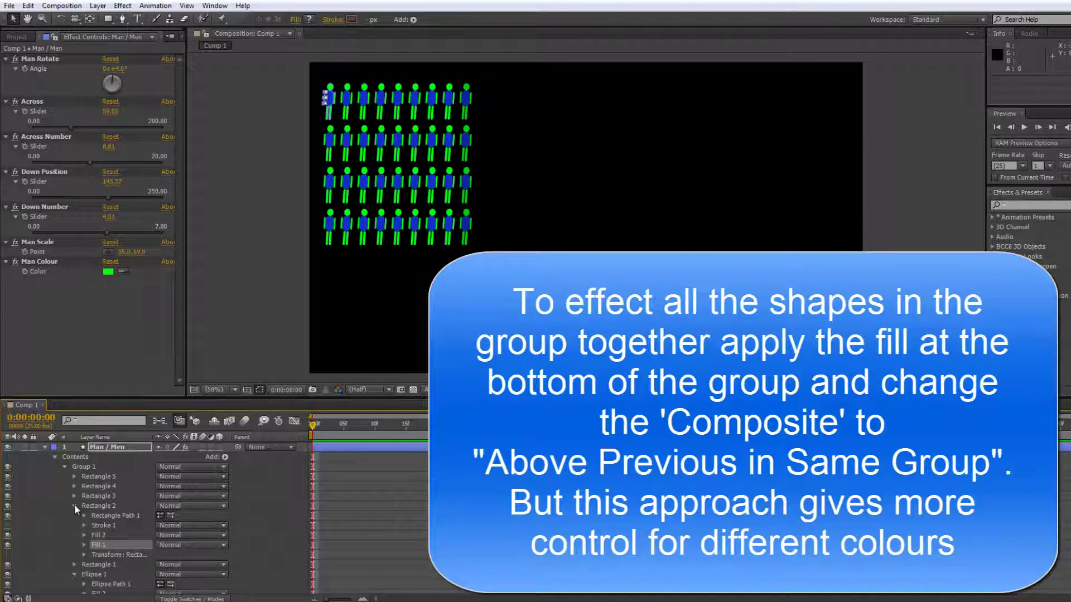
left_click(75, 504)
left_click(74, 515)
left_click_drag(97, 545, 96, 559)
left_click(73, 516)
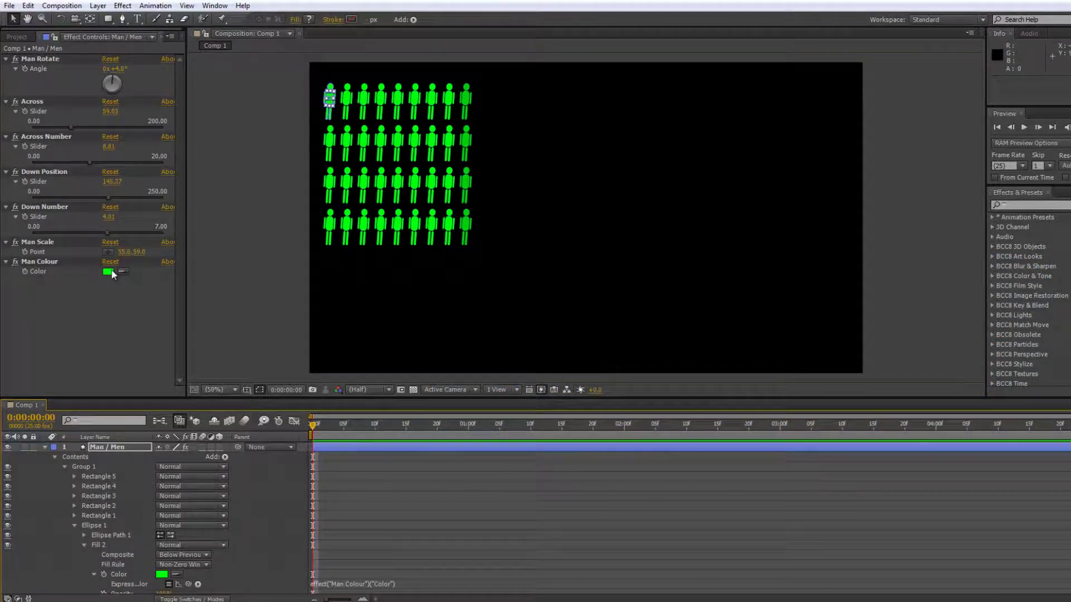
Change Man Colour from green to yellow (FFE400)
left_click(111, 273)
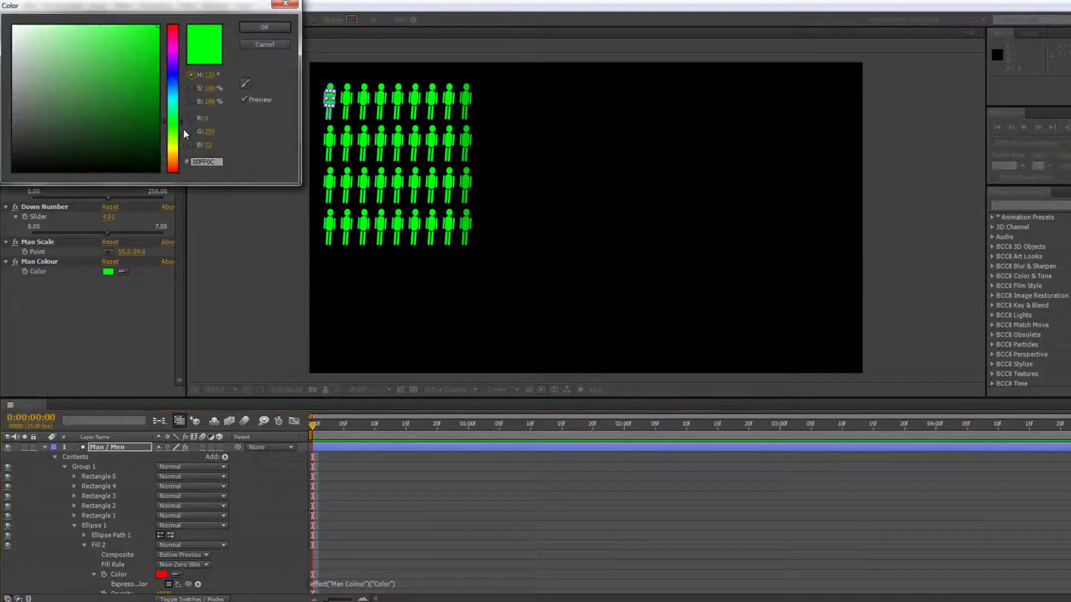
left_click_drag(174, 146, 175, 151)
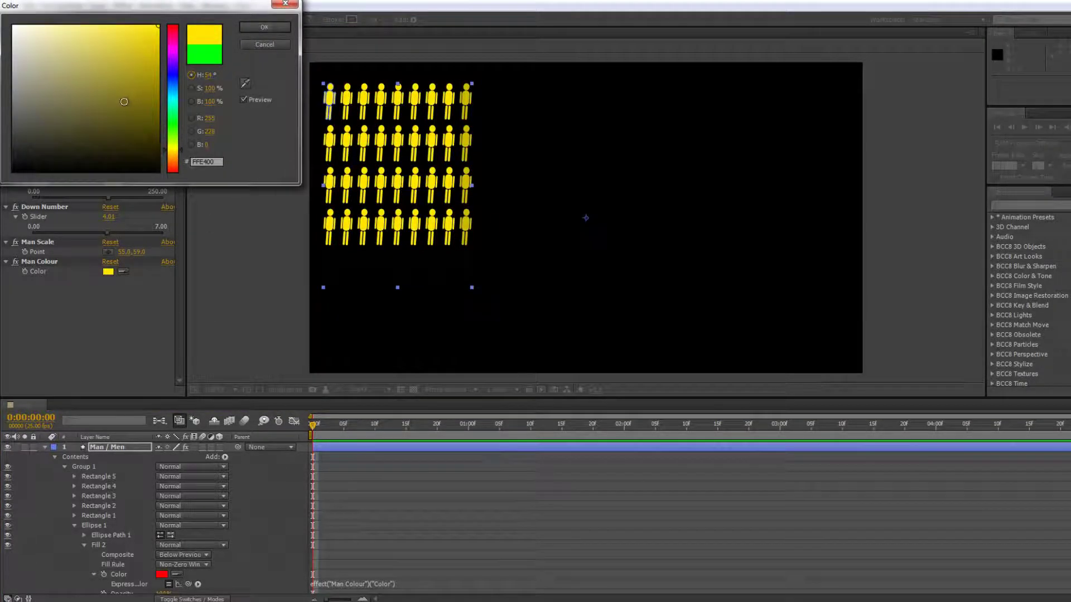
left_click(264, 27)
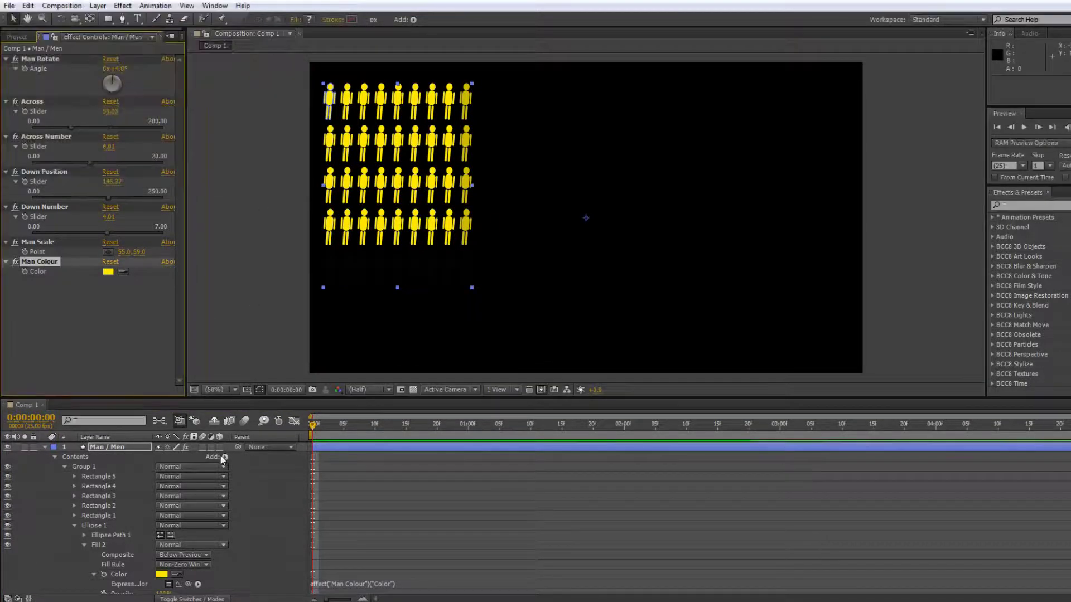
scroll(89, 507, "down", 2)
scroll(88, 520, "up", 2)
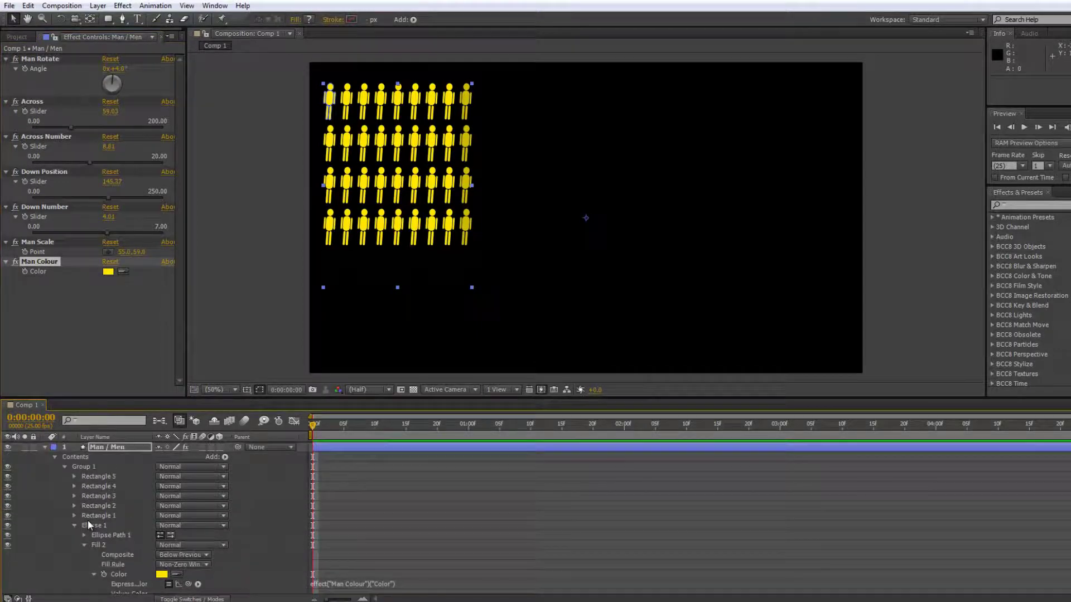
left_click(105, 449)
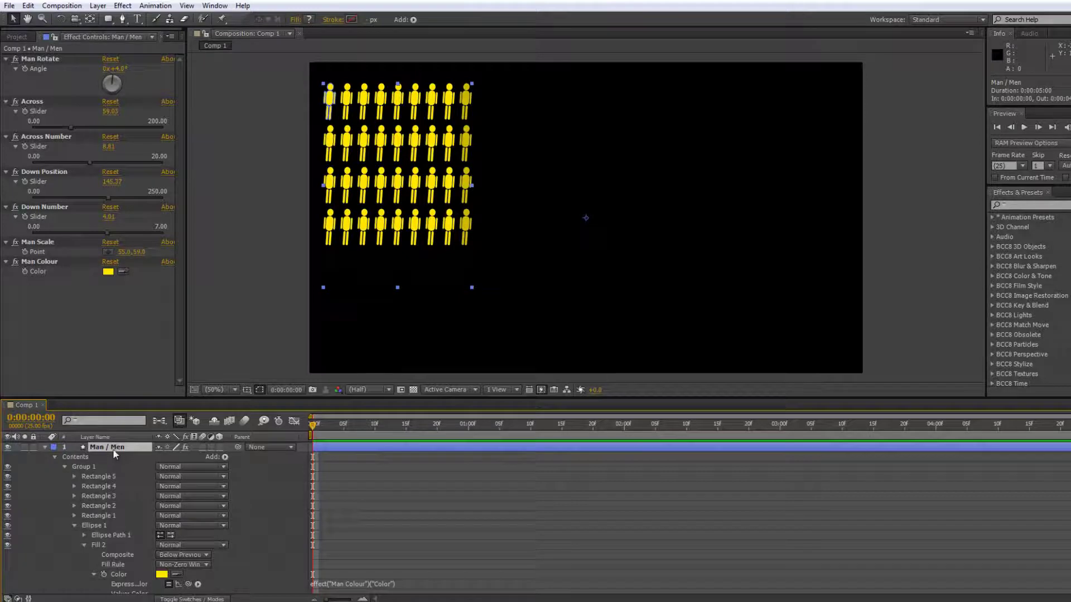
Add a Stroke 1 above Repeater 1 and raise its width from 2 to 10
left_click(225, 457)
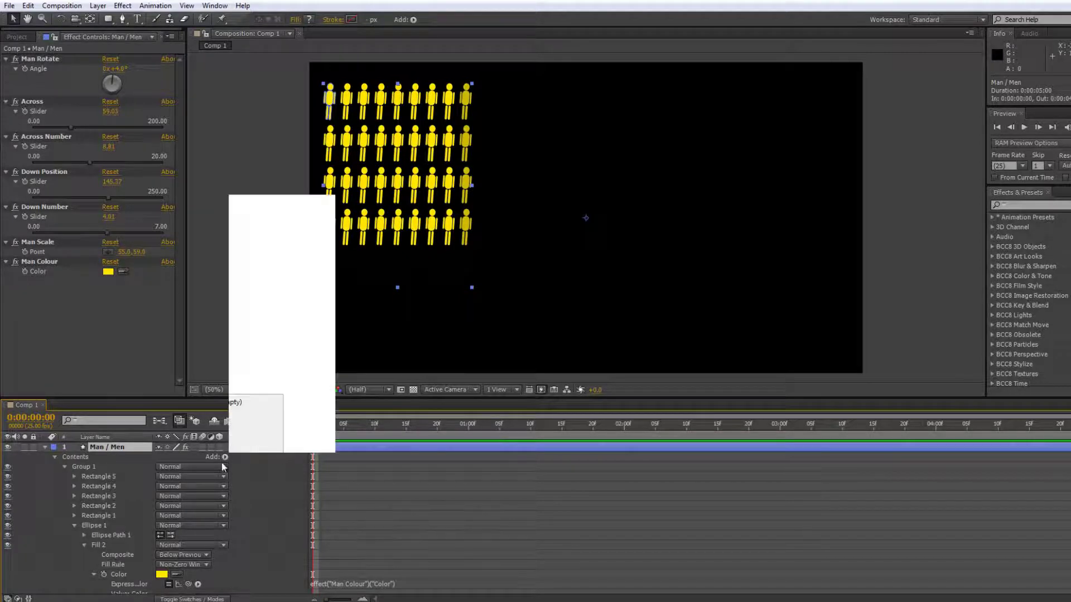
left_click(258, 288)
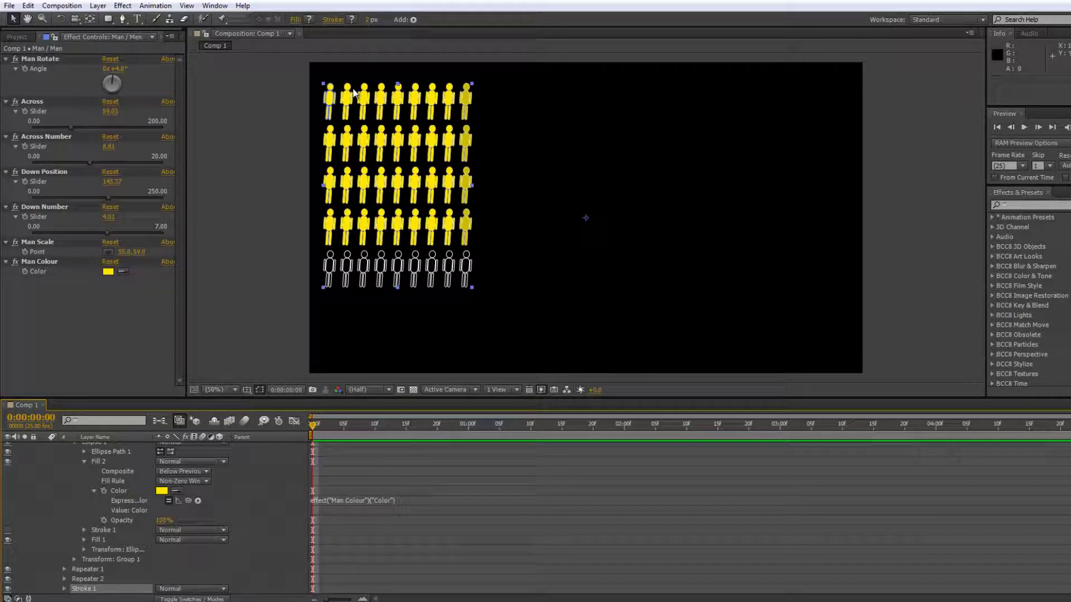
left_click_drag(89, 592, 89, 568)
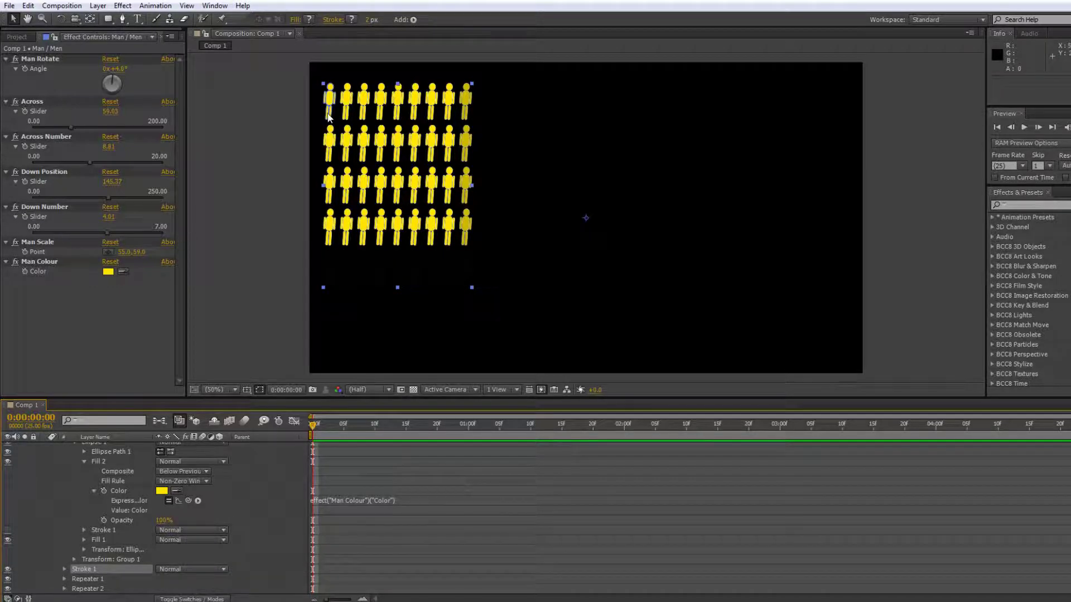
scroll(112, 554, "down", 2)
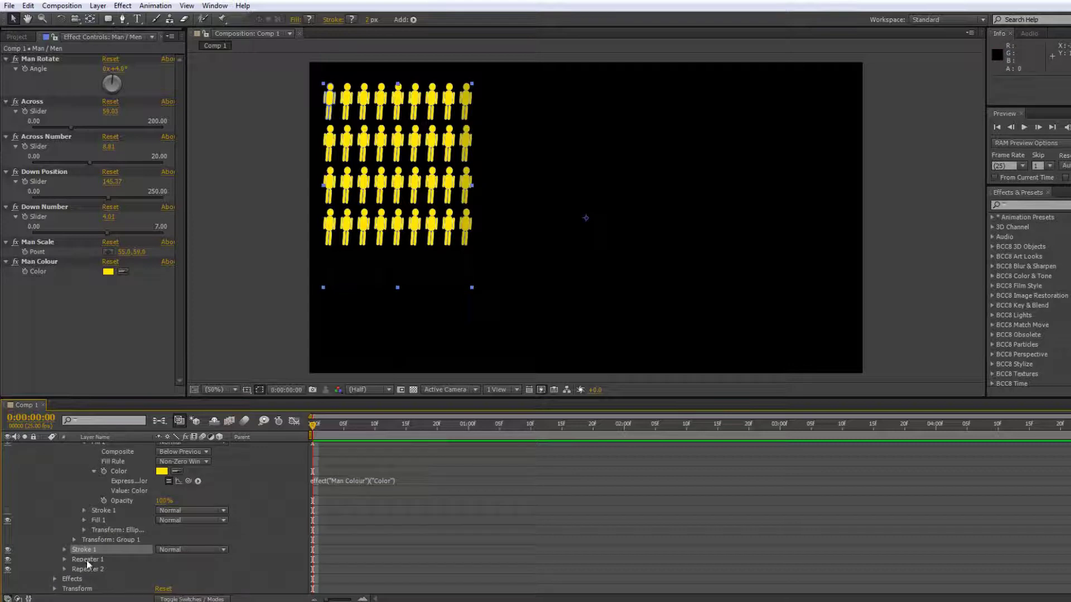
left_click(65, 549)
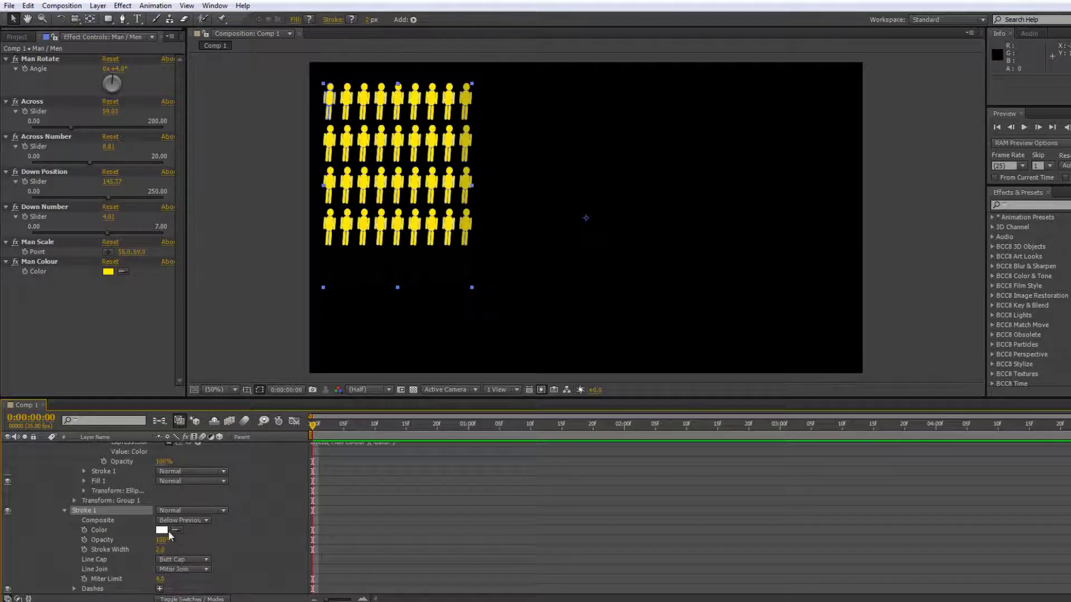
left_click_drag(161, 550, 166, 550)
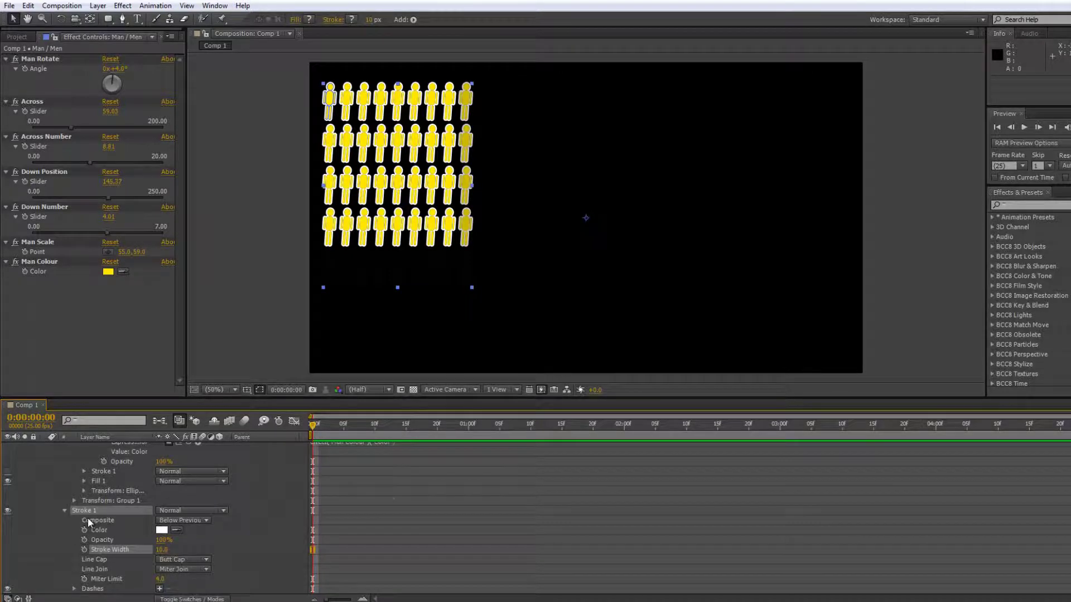
scroll(88, 517, "up", 3)
scroll(83, 519, "up", 3)
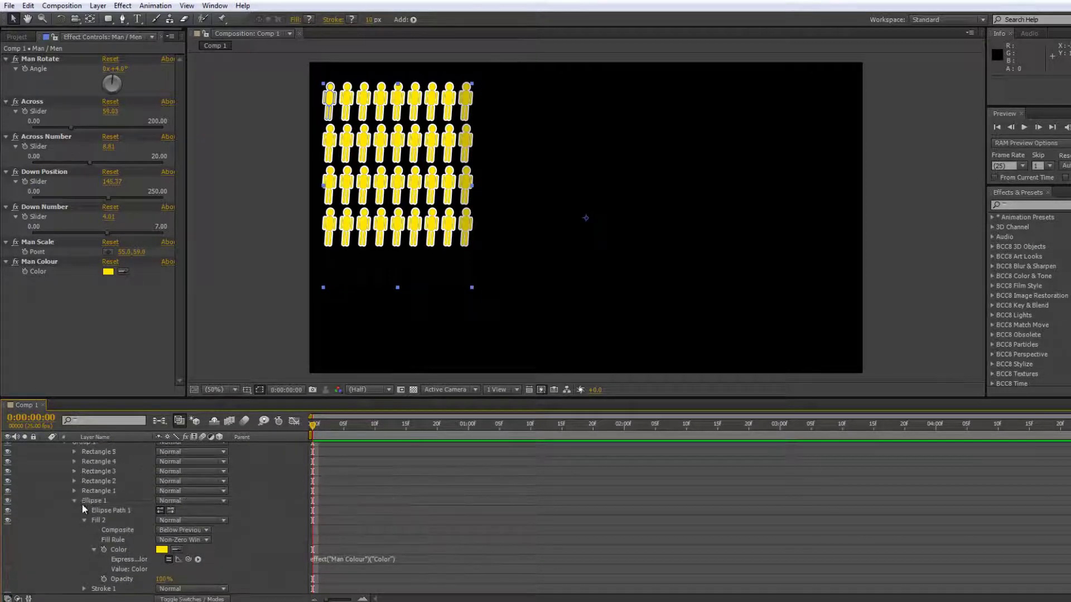
left_click(74, 501)
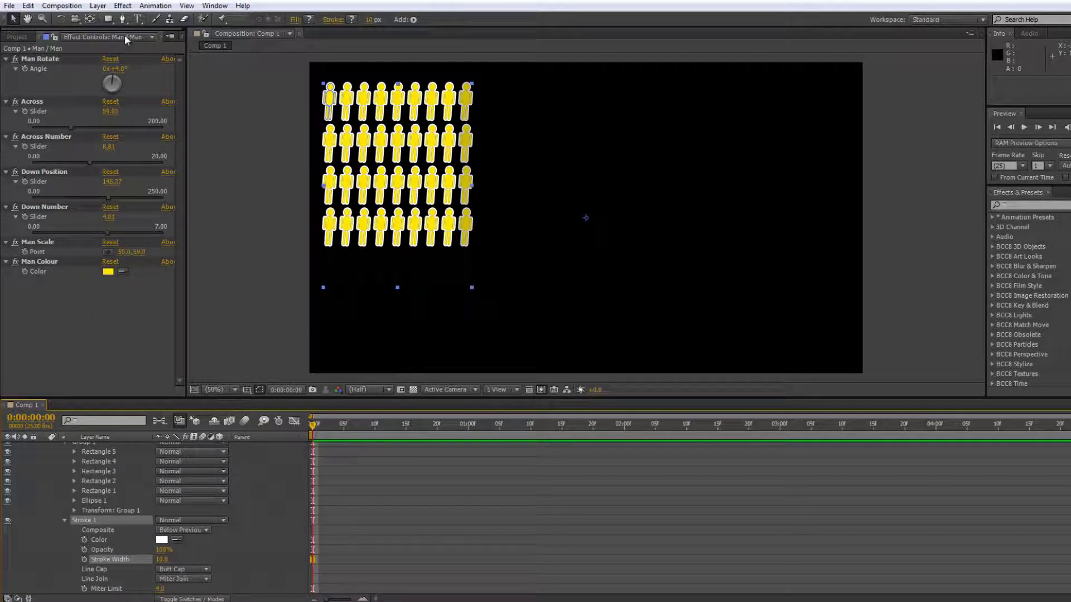
Add a Color Control and link the figures' Stroke 1 colour to it by expression
left_click(122, 7)
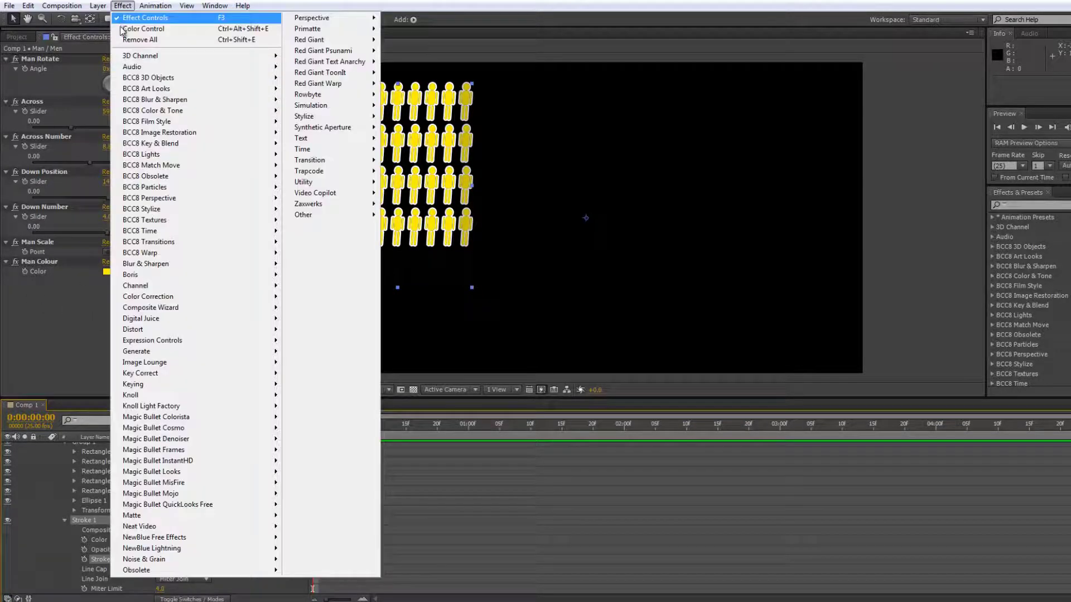
left_click(152, 30)
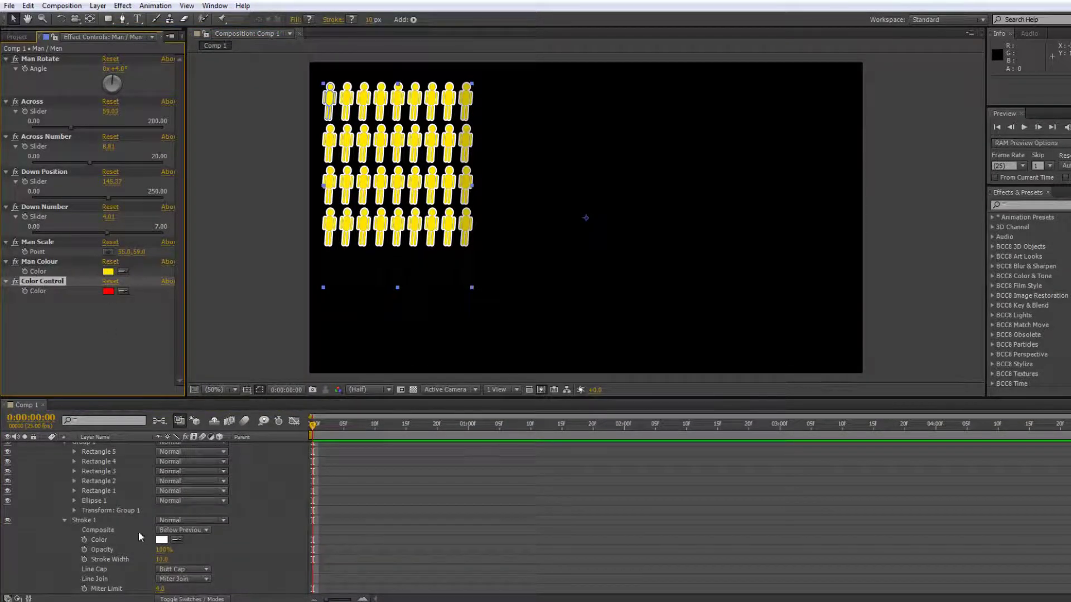
left_click(85, 540, "alt")
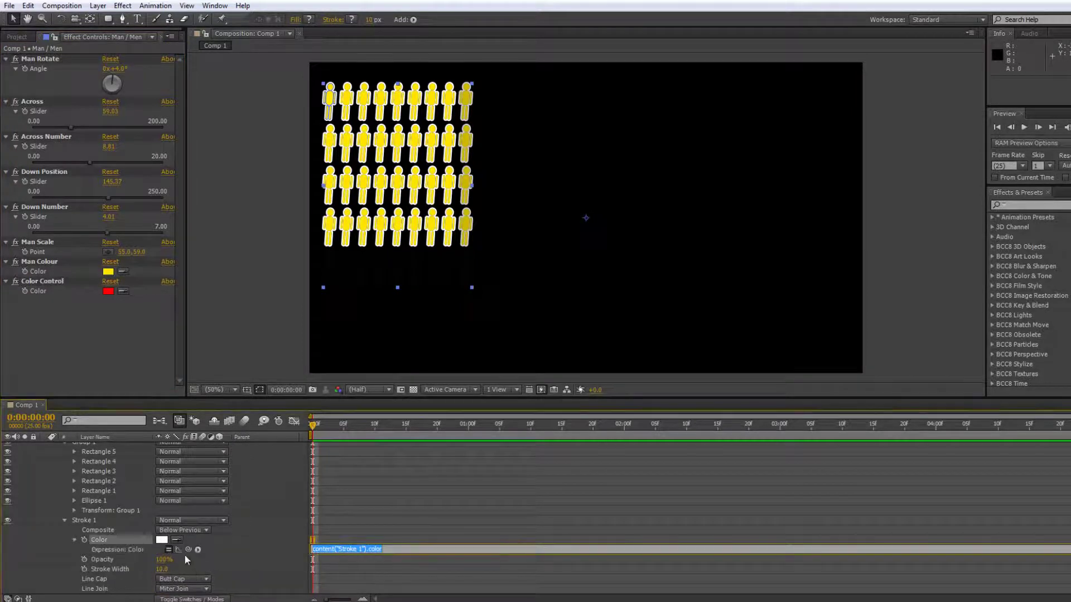
left_click_drag(186, 550, 44, 290)
Set the control's colour to blue and rename the effect Stroke Colour
left_click(108, 290)
left_click_drag(177, 144, 174, 82)
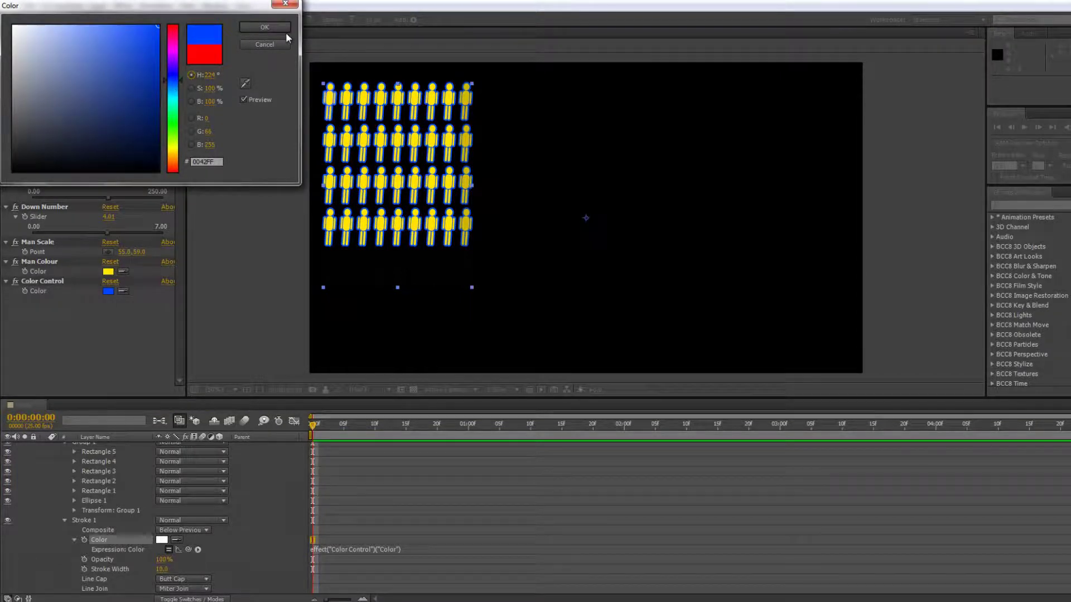
left_click(264, 27)
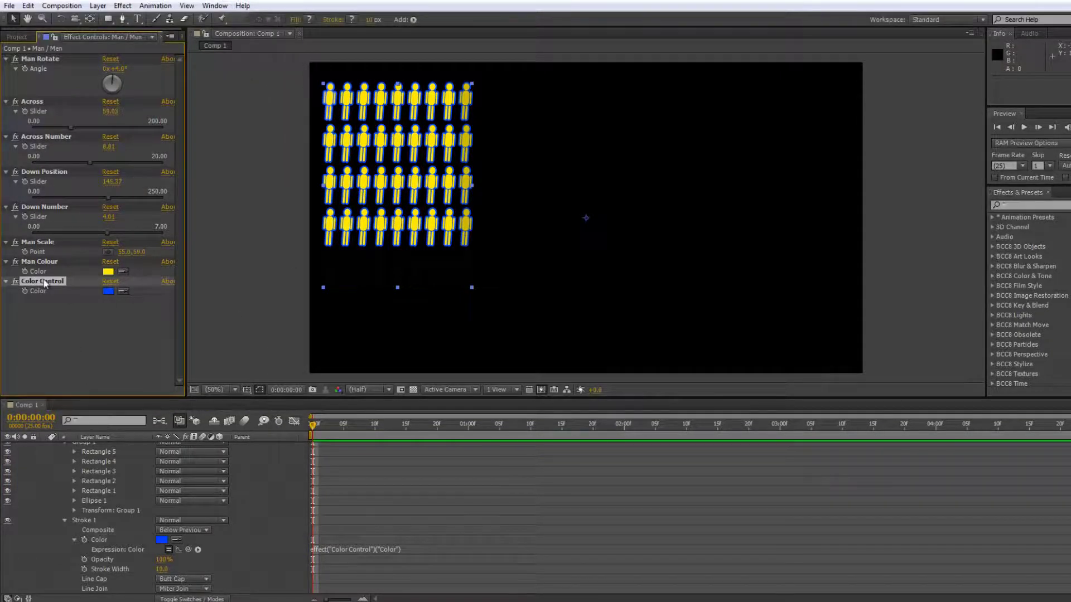
key("Return")
type("Stroke Colo")
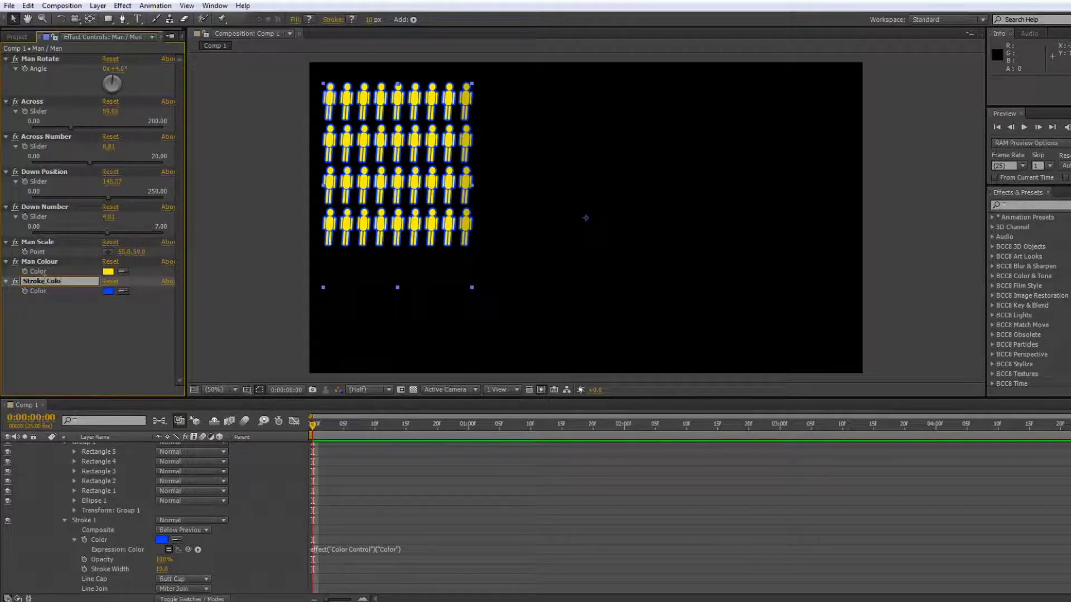
type("ur")
key("Return")
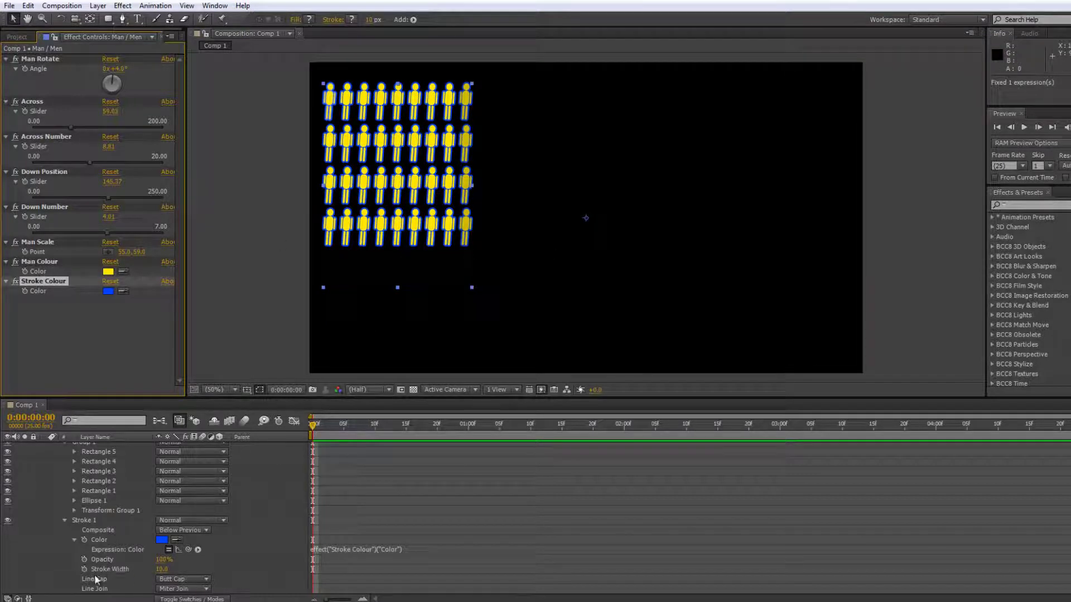
Add a Slider Control effect named Stroke Width
left_click(123, 5)
mouse_move(162, 340)
left_click(303, 419)
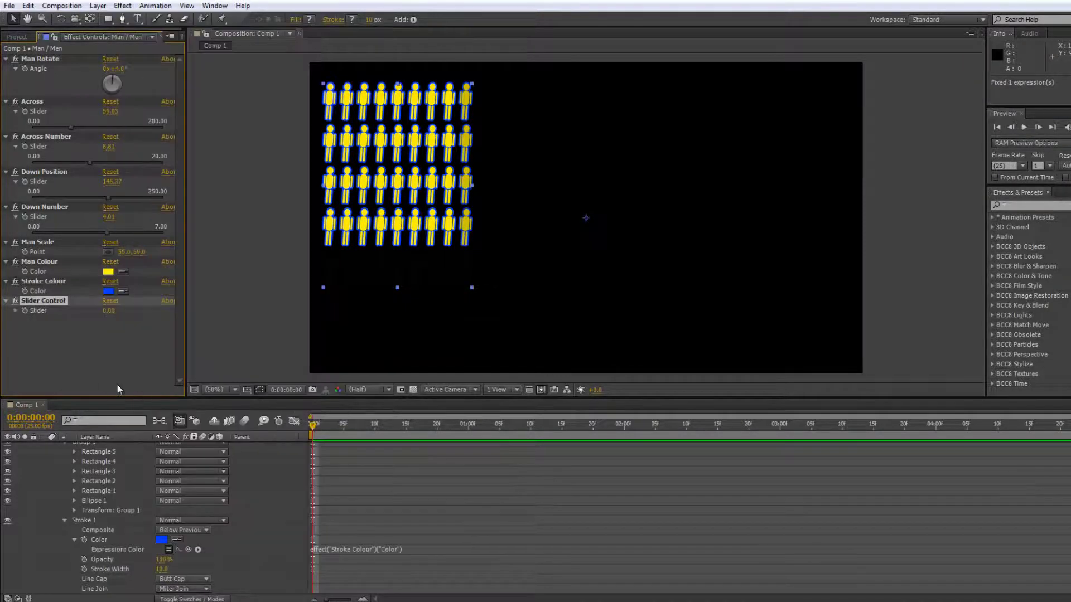
key("Return")
type("Str")
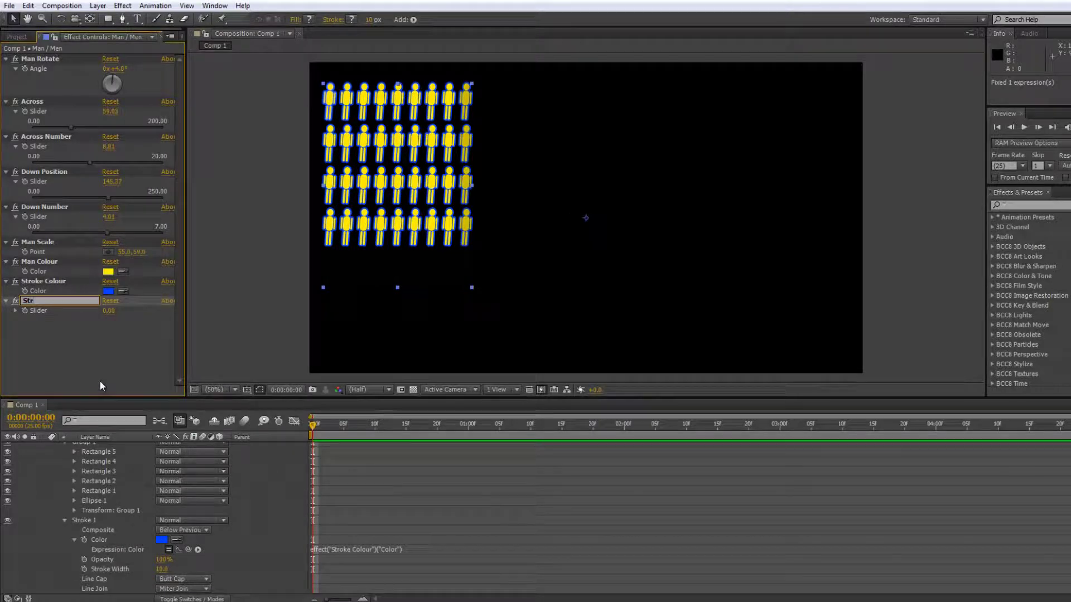
type("oke Width")
key("Return")
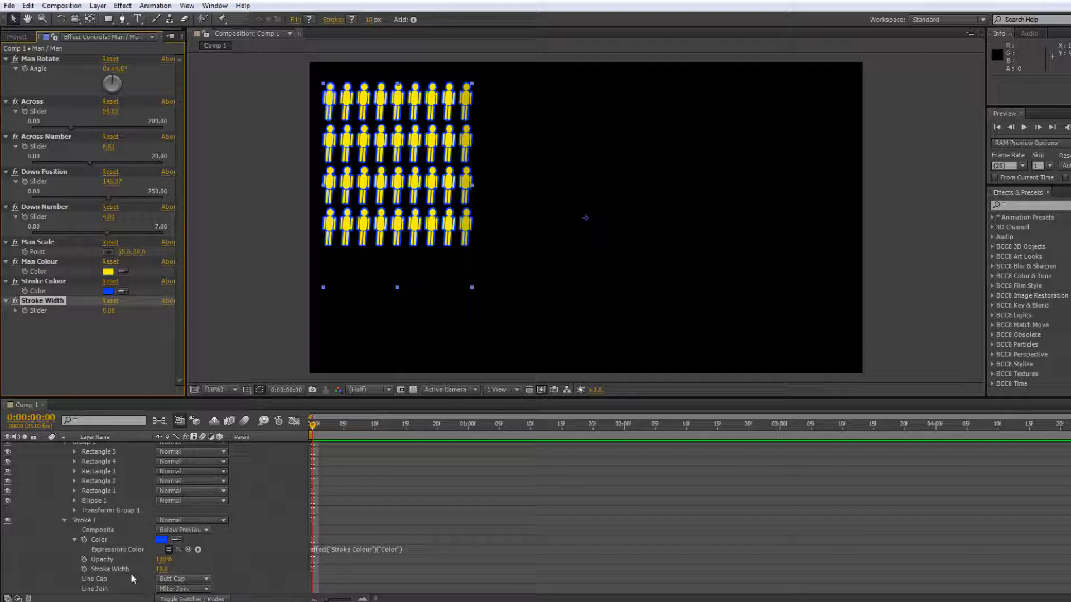
Link the outline Stroke Width to the Stroke Width slider and set it to 10
left_click(84, 569, "alt")
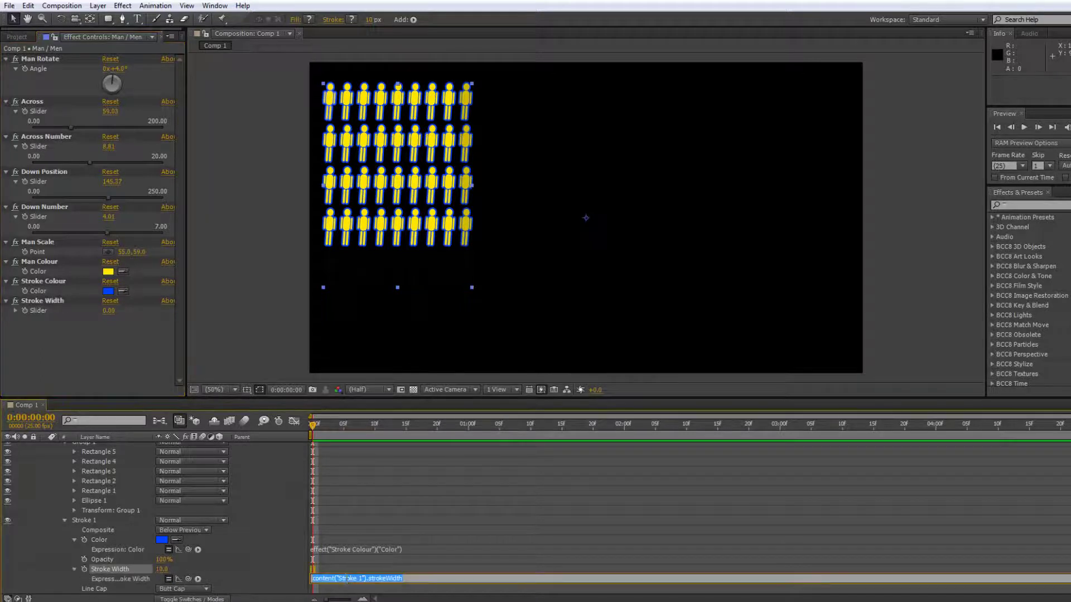
left_click_drag(189, 579, 37, 310)
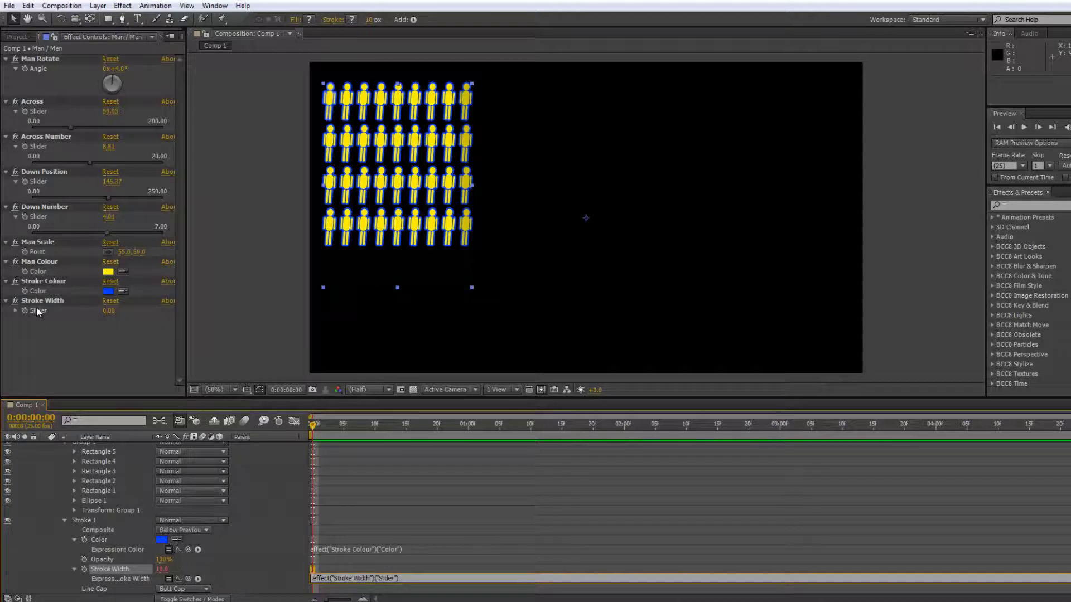
left_click(37, 310)
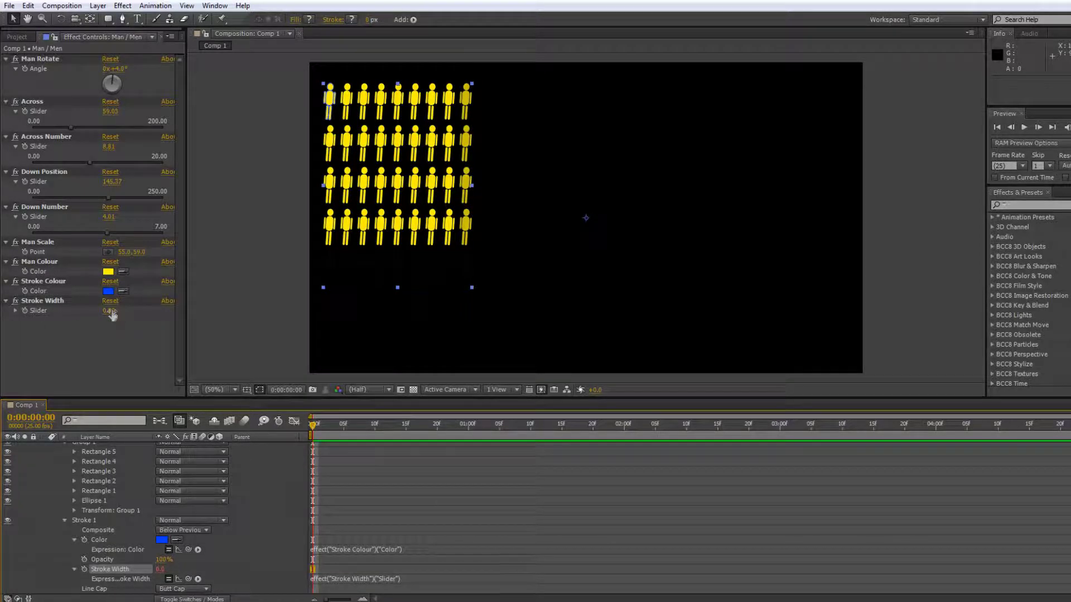
mouse_move(110, 311)
left_mouse_down()
mouse_move(127, 310)
mouse_move(118, 313)
left_mouse_up()
scroll(76, 538, "up", 1)
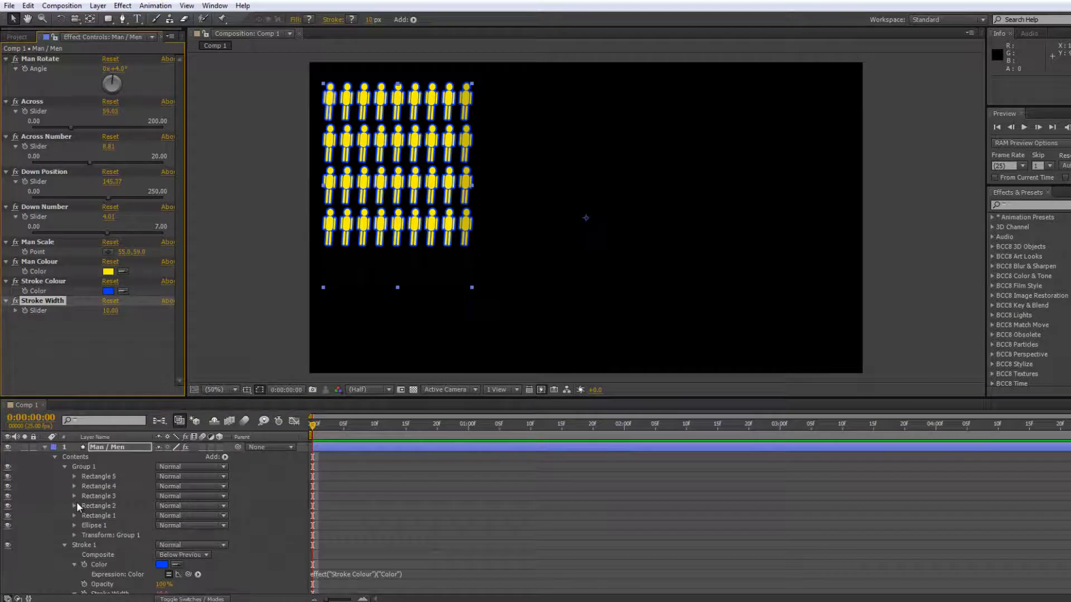
Collapse the Contents group and reveal the Man / Men layer's Transform properties
left_click(55, 457)
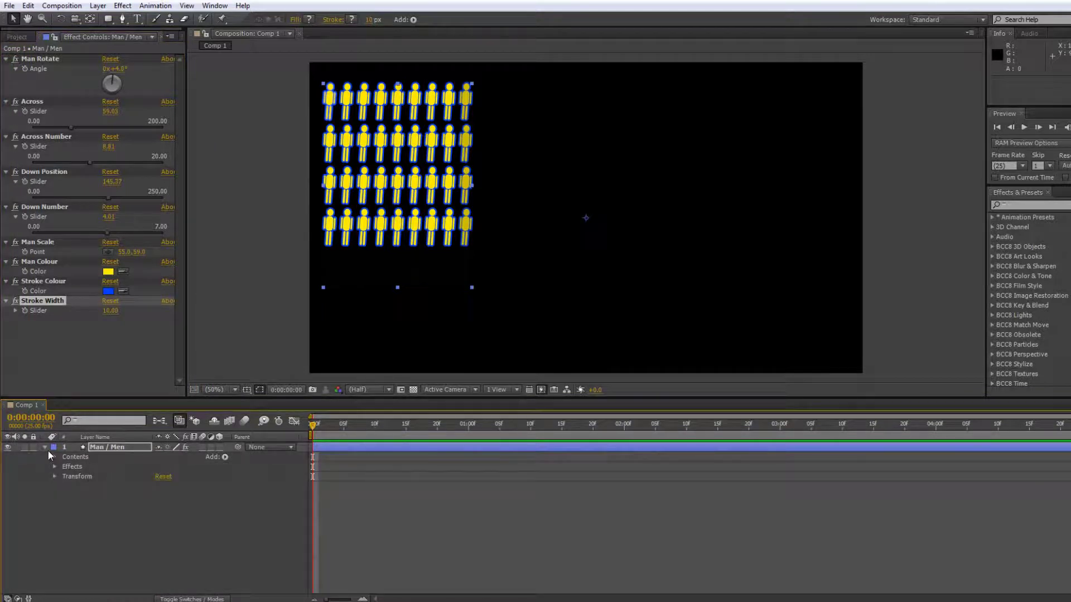
left_click(44, 447)
left_click(112, 447)
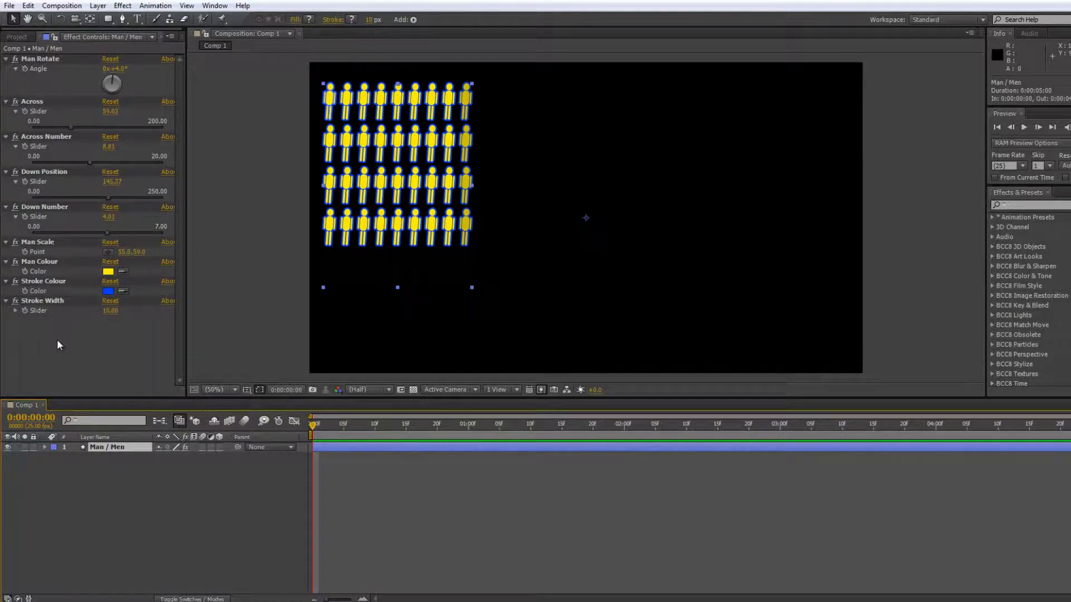
left_click(44, 446)
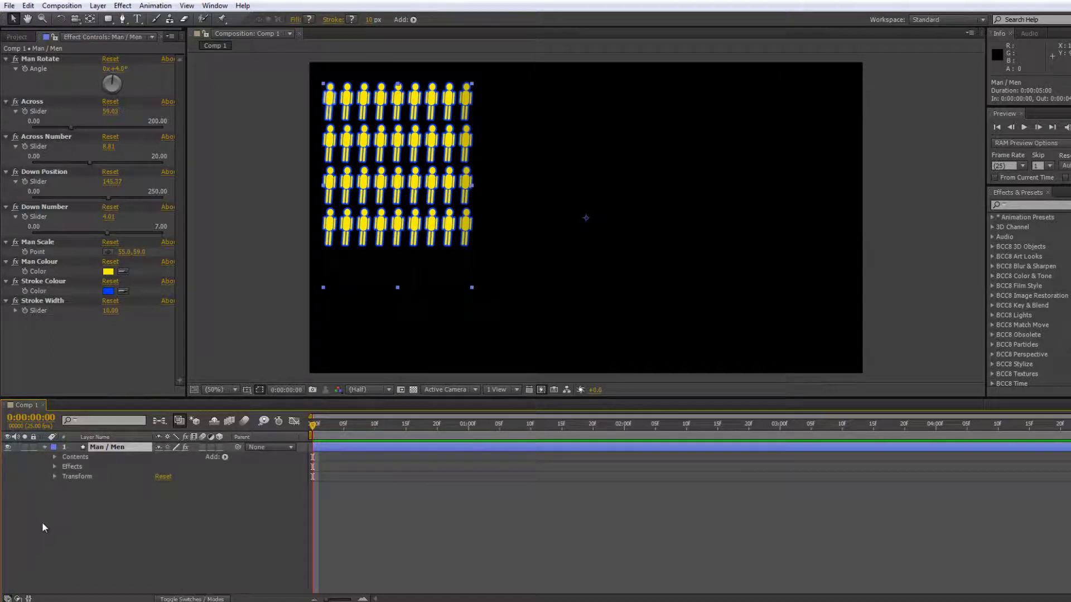
left_click(55, 477)
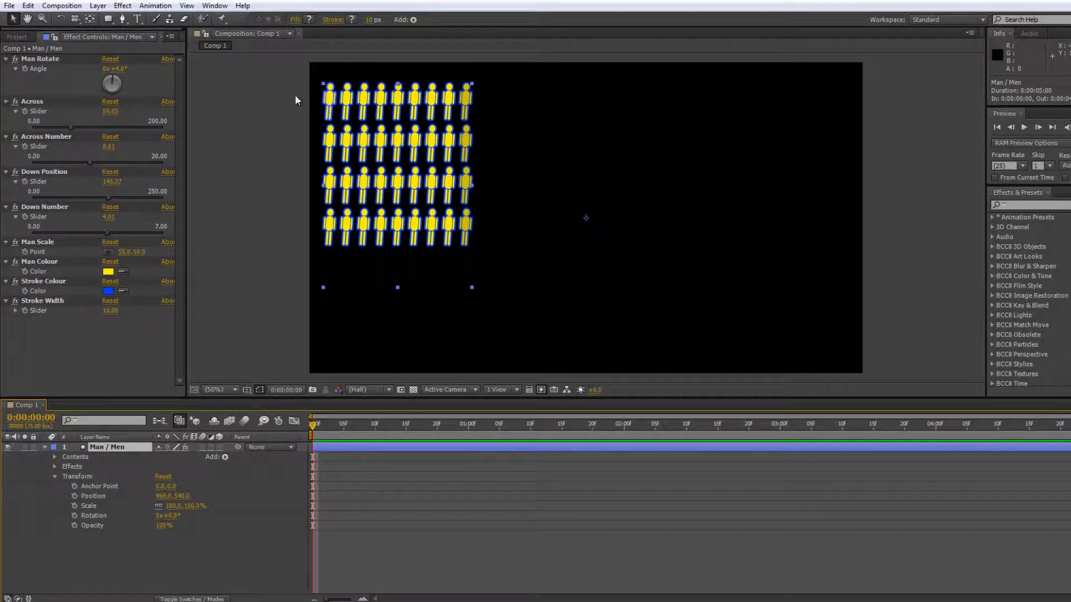
Move the anchor point to the top-left figure (-910,-466) and scale the layer to 75%
left_click(90, 18)
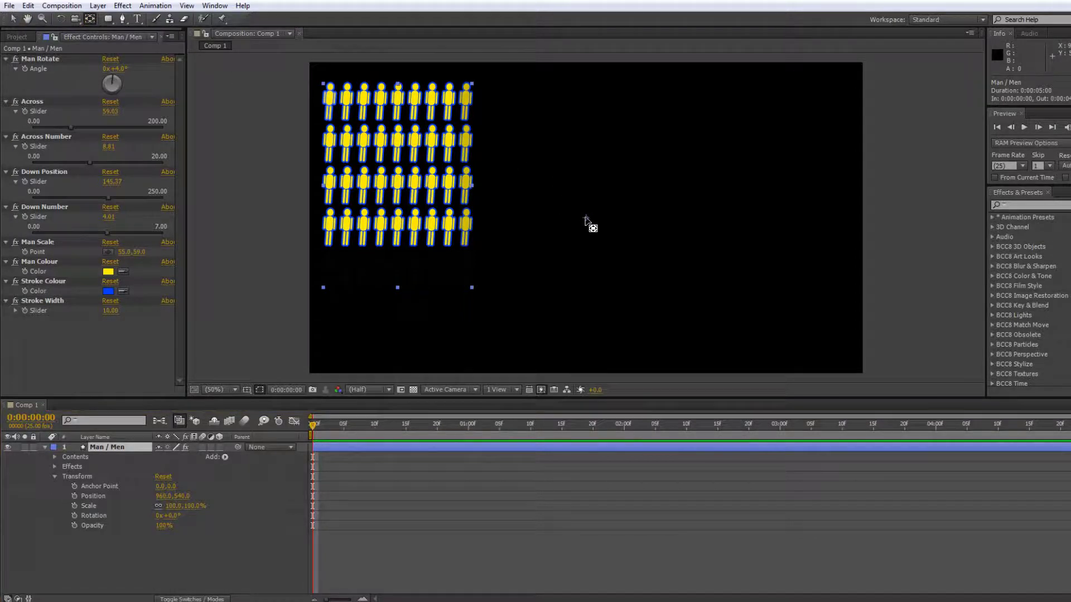
left_click_drag(589, 224, 329, 90)
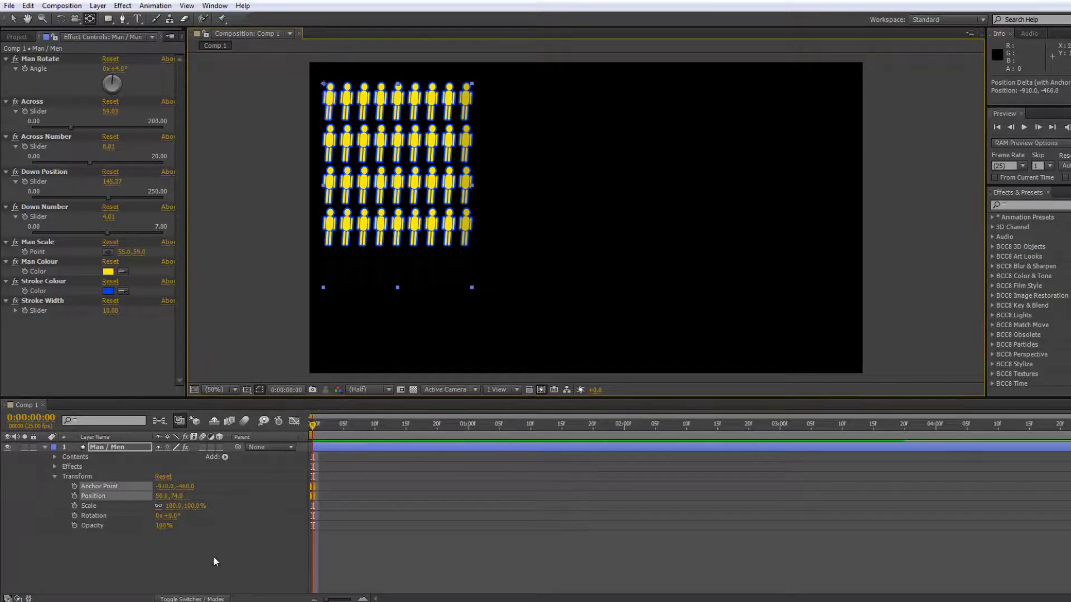
mouse_move(191, 509)
left_mouse_down()
mouse_move(167, 507)
mouse_move(196, 509)
mouse_move(180, 510)
left_mouse_up()
left_click(131, 508)
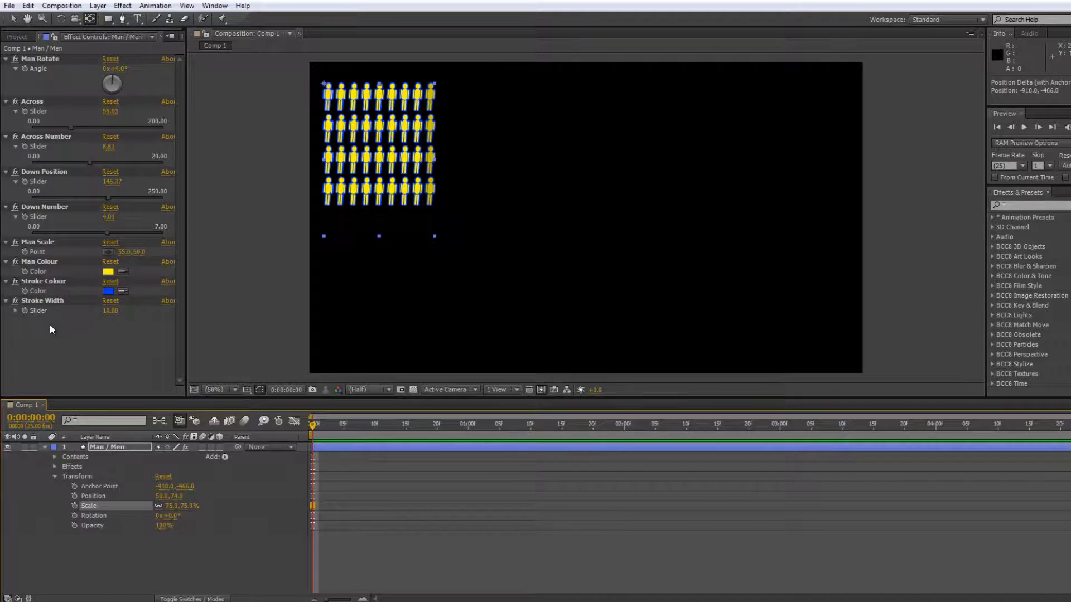
Add another Slider Control effect named Layer Scale
left_click(123, 5)
left_click(142, 29)
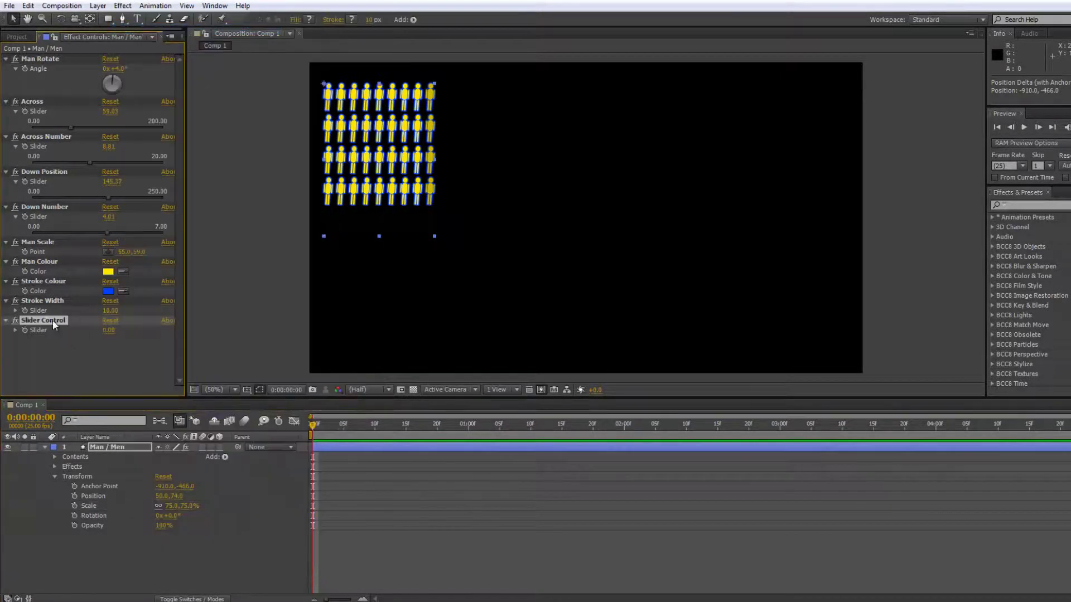
key("Return")
type("Layer Scale")
key("Return")
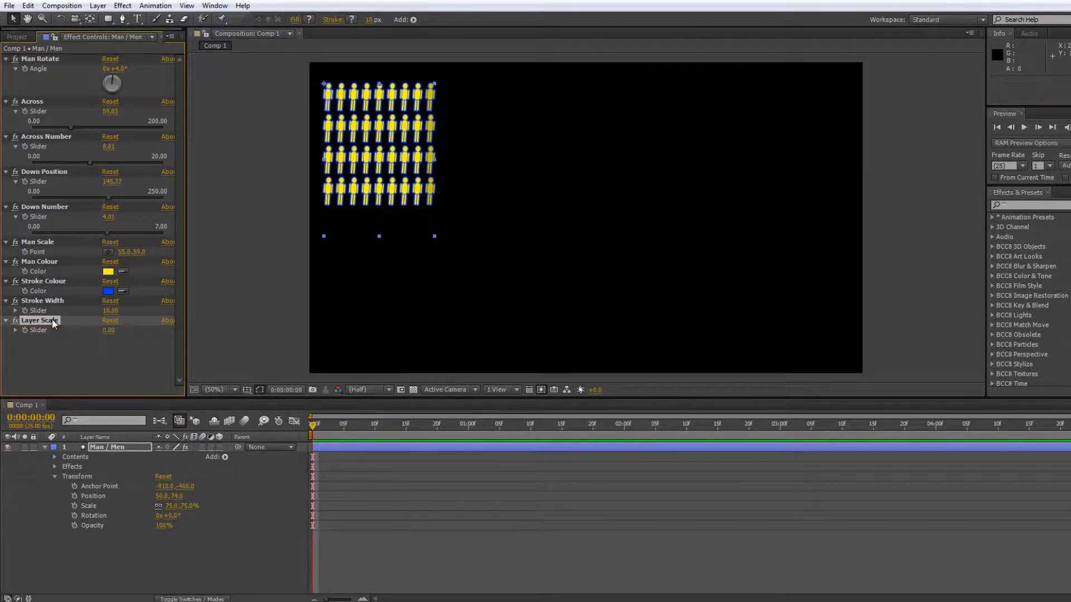
Drive the layer's Scale from the Layer Scale slider and set it to 101
left_click(74, 506, "alt")
left_click_drag(189, 515, 33, 329)
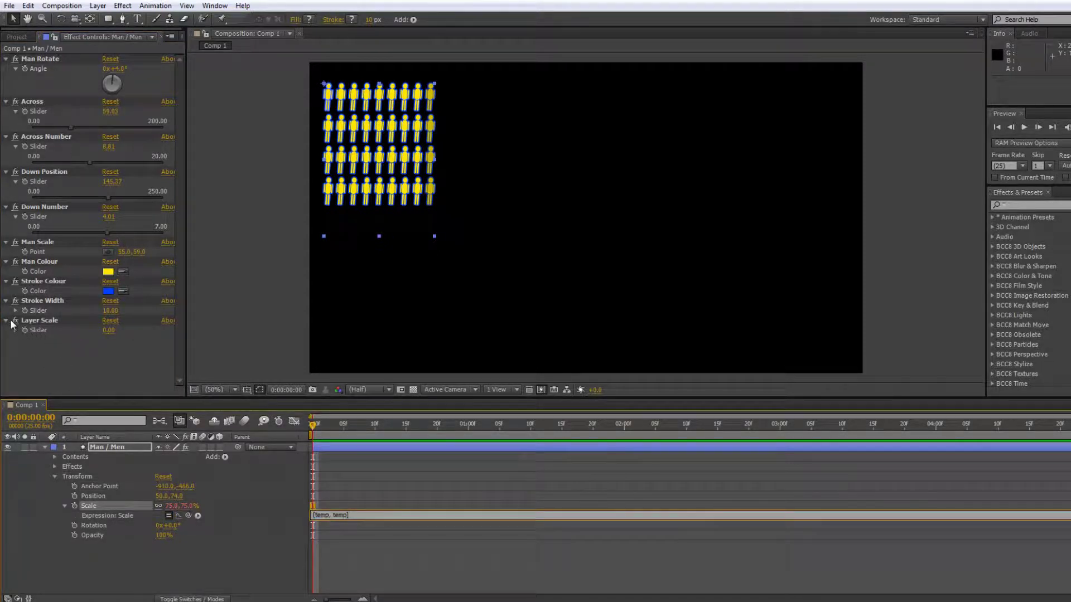
left_click_drag(108, 330, 160, 338)
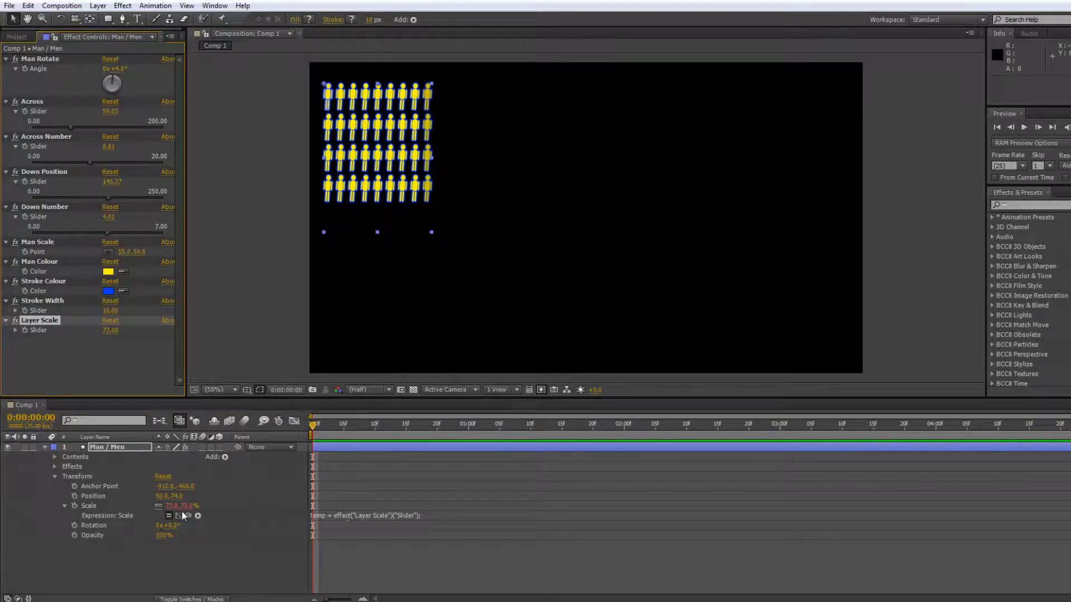
left_click_drag(116, 335, 131, 334)
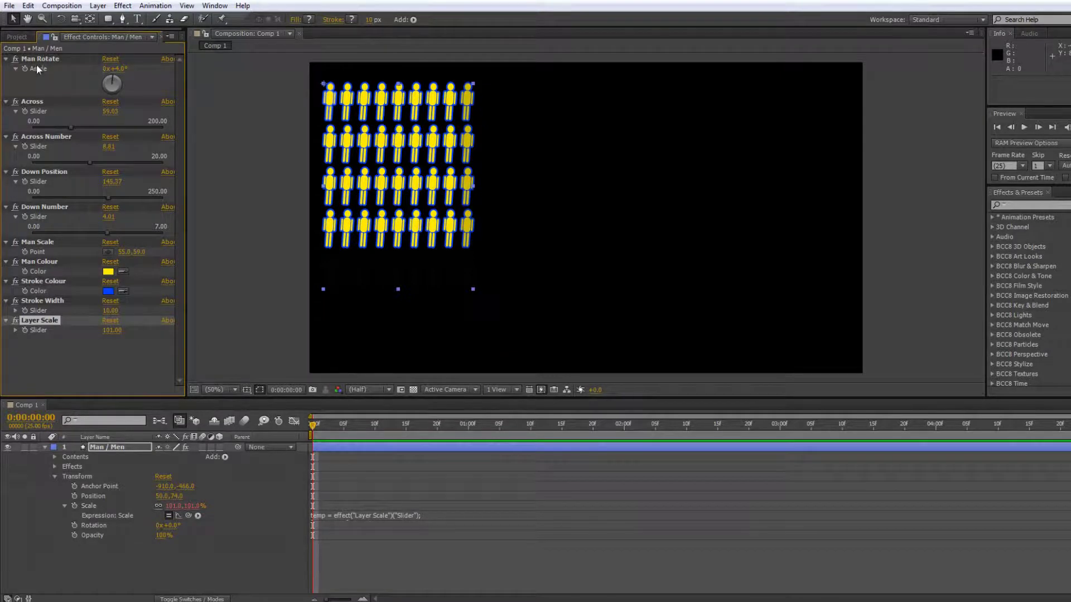
left_click(54, 475)
Collapse the Man / Men layer and browse Expression Controls without adding any effect
left_click(44, 448)
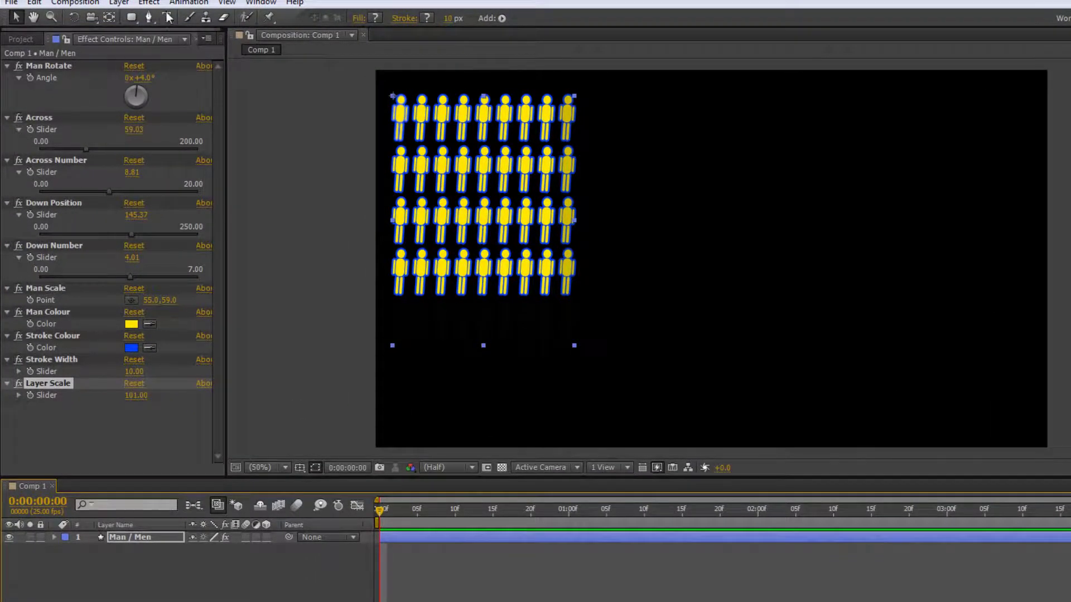
left_click(148, 5)
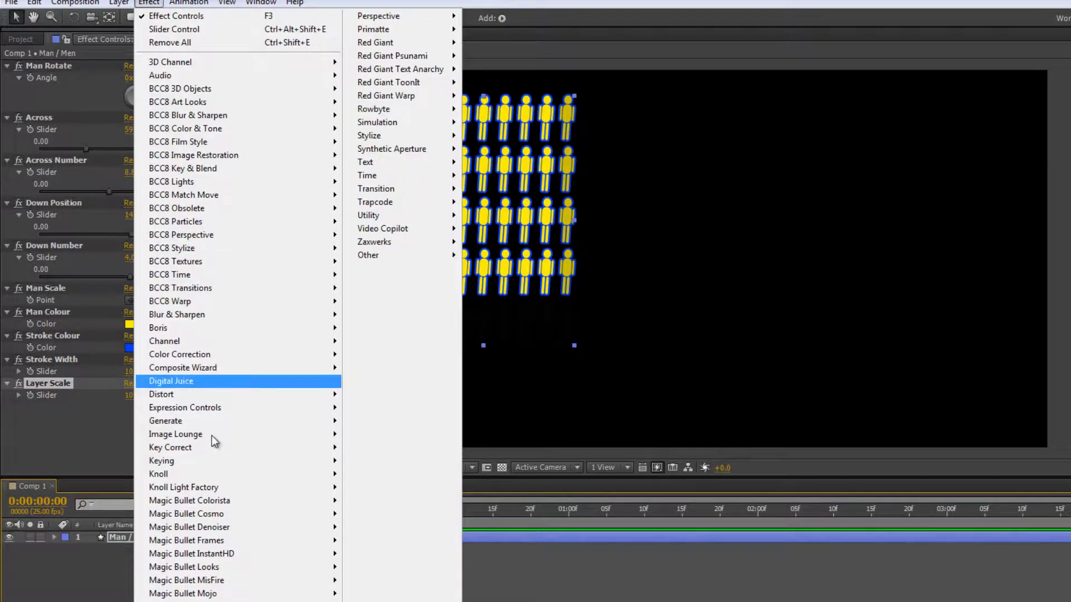
mouse_move(215, 412)
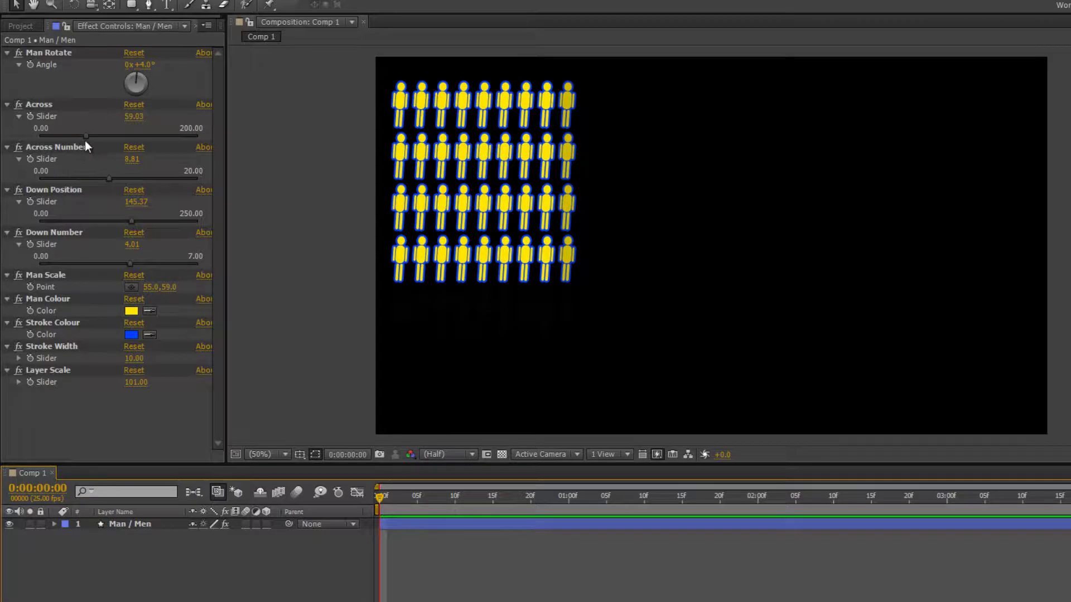
Set Across to 69.60, Man Rotate to -6°, a darker yellow Man Colour, and Stroke Width 16
mouse_move(86, 136)
left_mouse_down()
mouse_move(122, 137)
mouse_move(70, 137)
mouse_move(95, 138)
left_mouse_up()
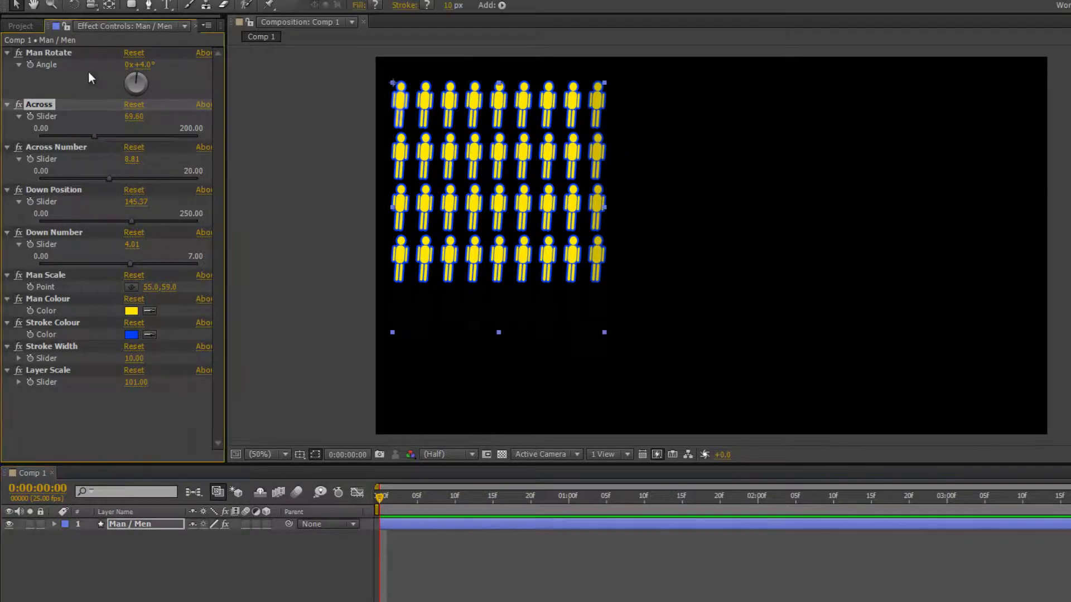
left_click_drag(134, 77, 125, 180)
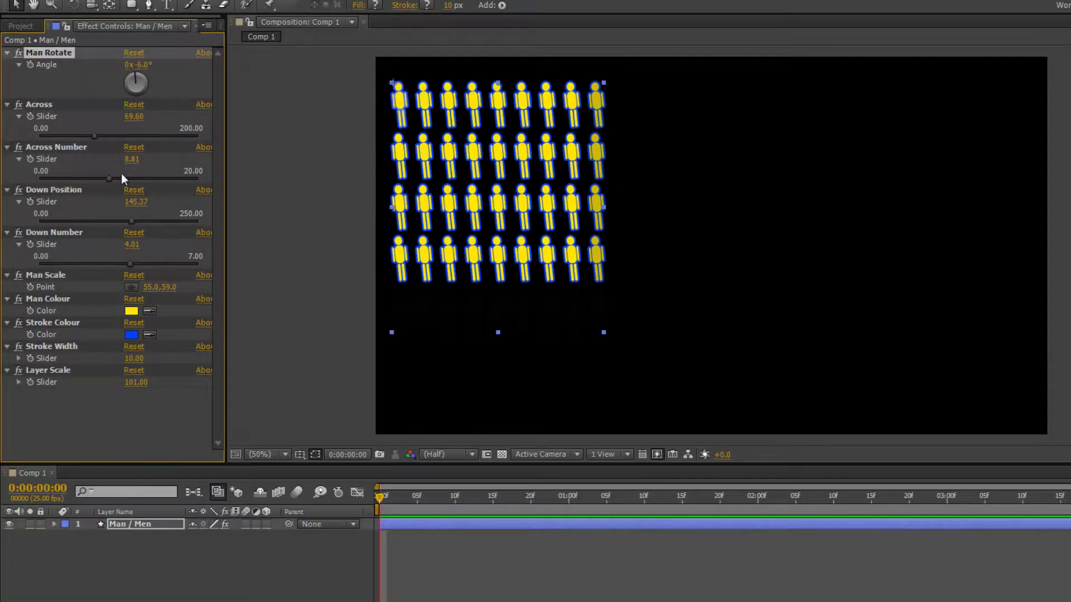
left_click(131, 311)
left_click_drag(208, 134, 207, 143)
mouse_move(114, 92)
left_mouse_down()
mouse_move(167, 29)
mouse_move(51, 45)
left_mouse_up()
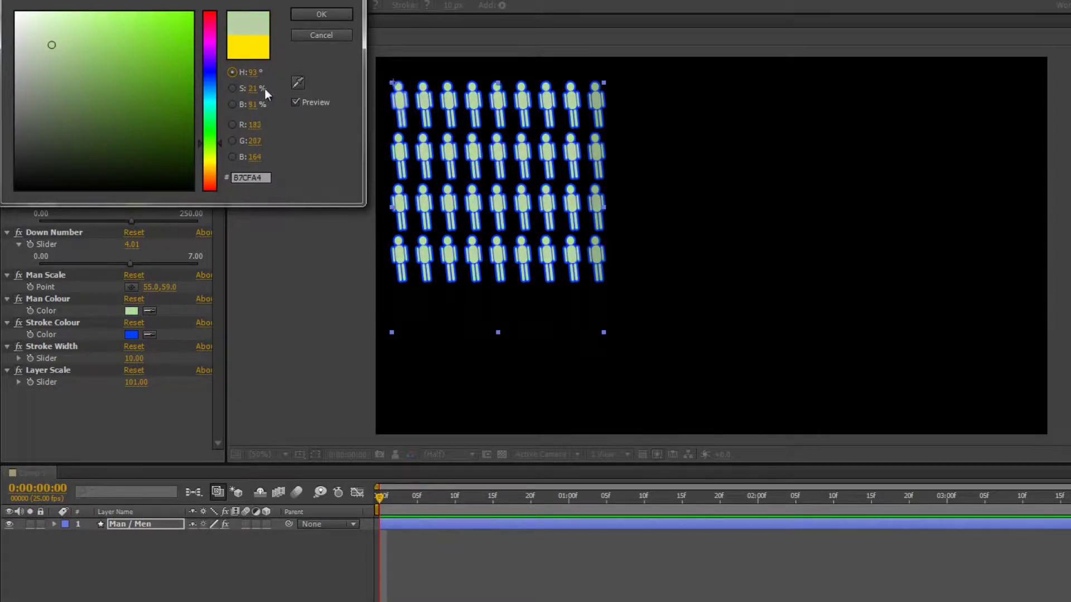
left_click_drag(213, 83, 220, 3)
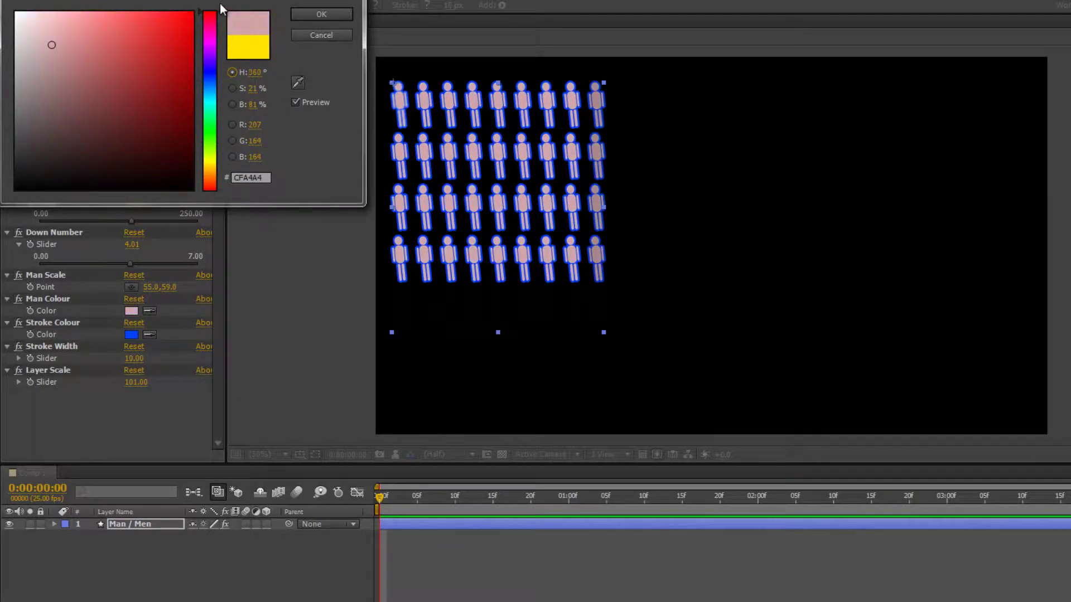
mouse_move(161, 44)
left_mouse_down()
mouse_move(132, 103)
mouse_move(192, 54)
mouse_move(211, 191)
mouse_move(209, 163)
left_mouse_up()
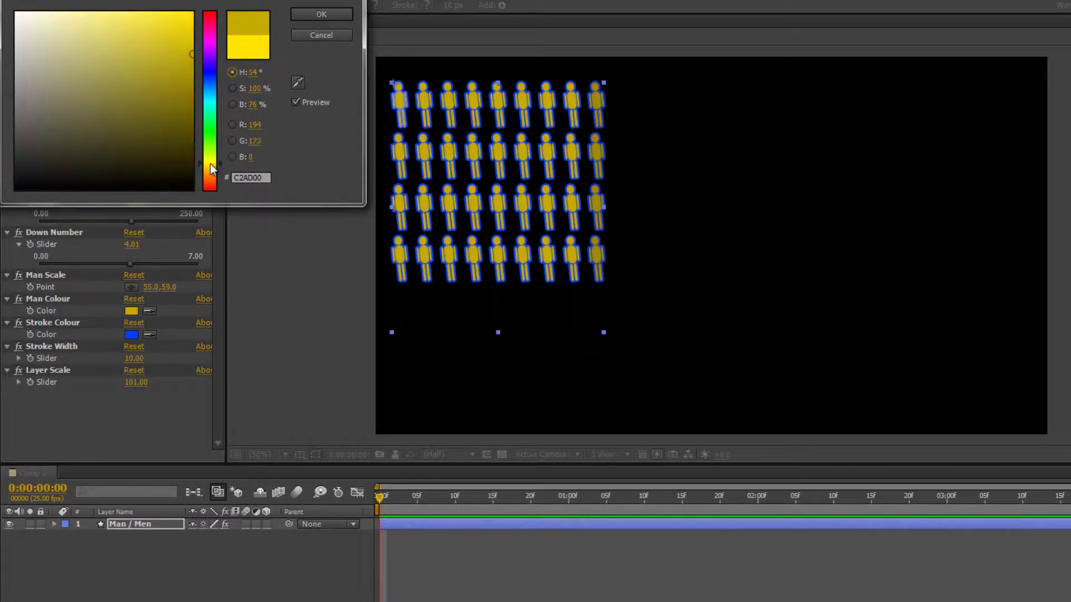
left_click(321, 14)
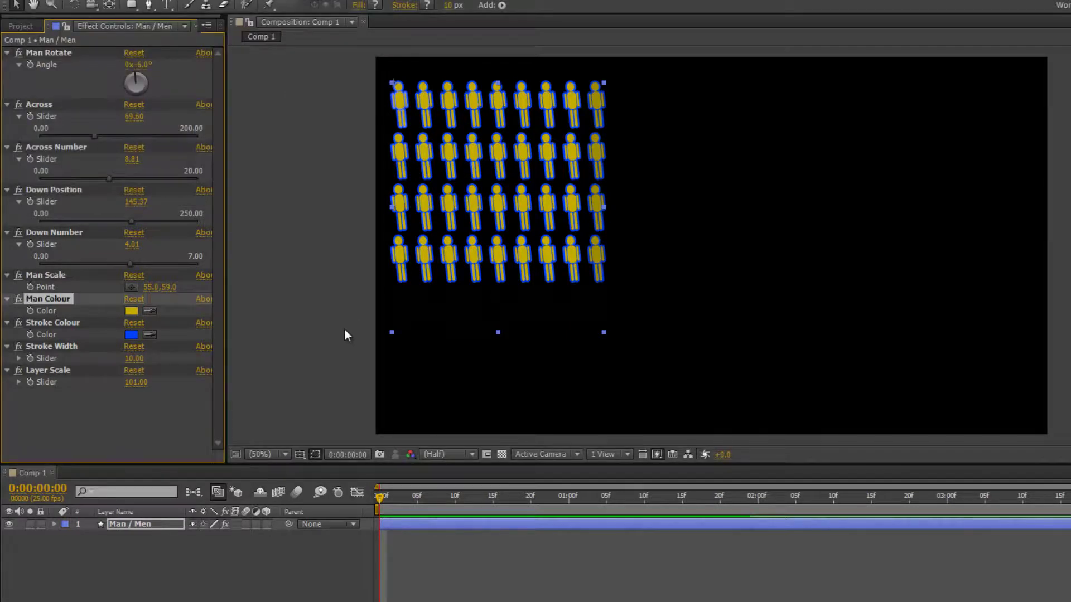
left_click_drag(133, 358, 146, 359)
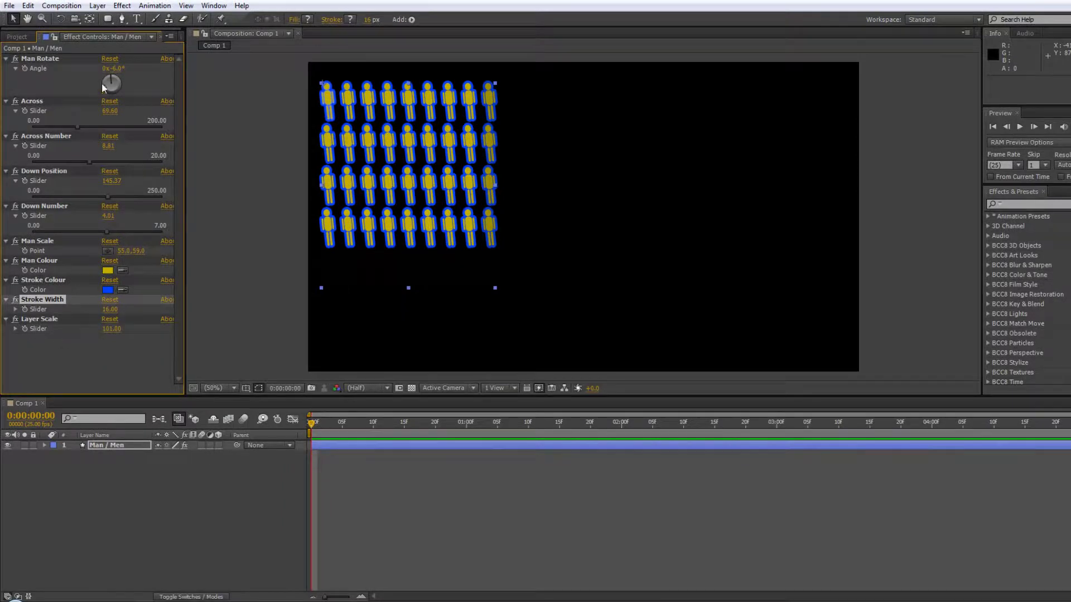
Add a null layer named Controlls, then lower the Man Scale width to about 53
left_click(111, 445)
left_click(97, 5)
mouse_move(182, 20)
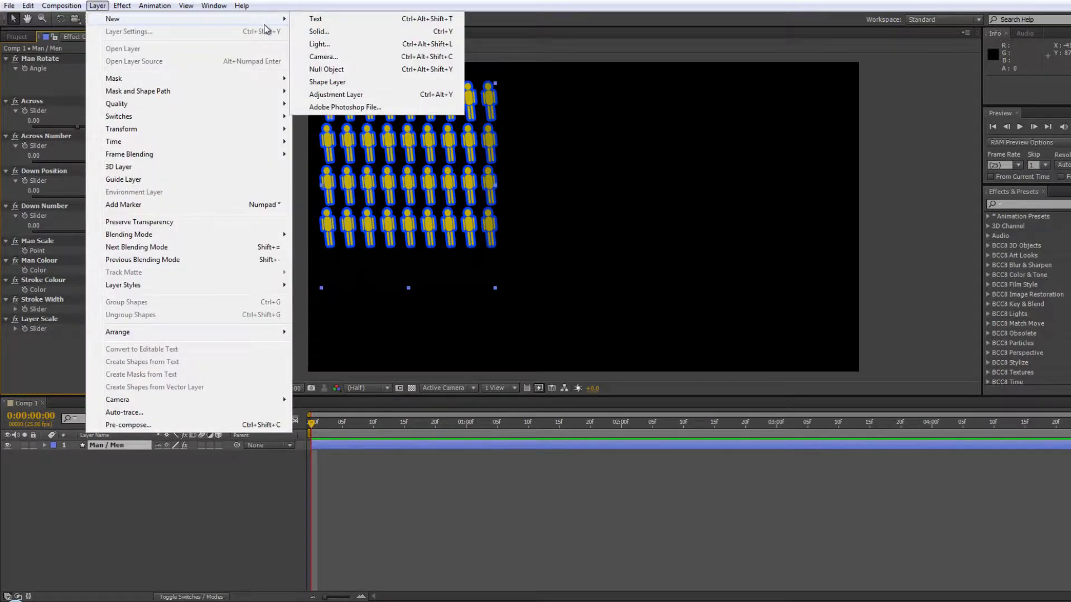
left_click(332, 70)
left_click(114, 445)
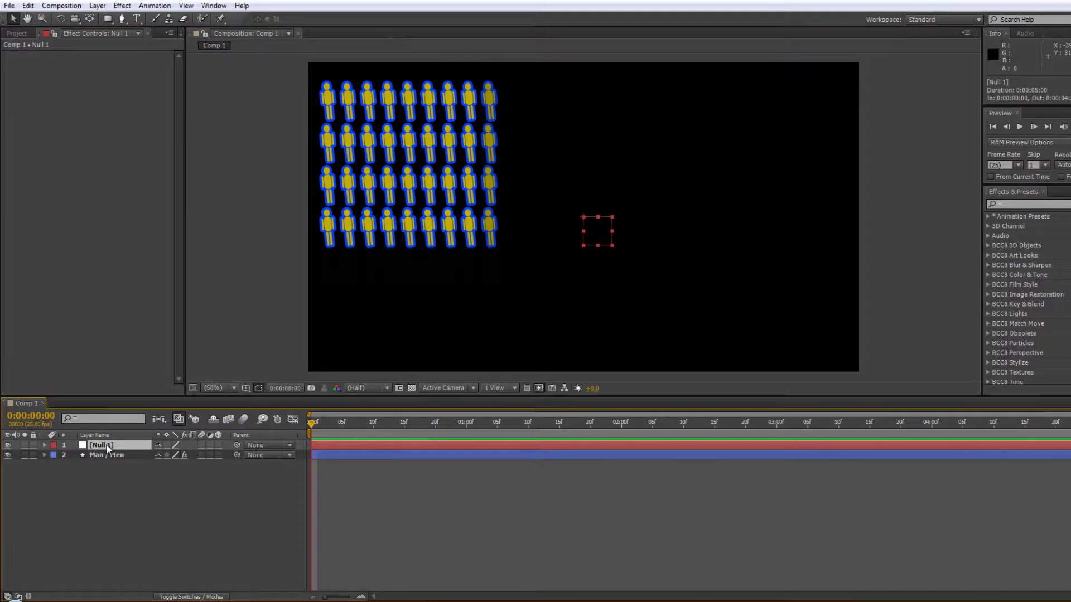
key("Return")
type("Controller")
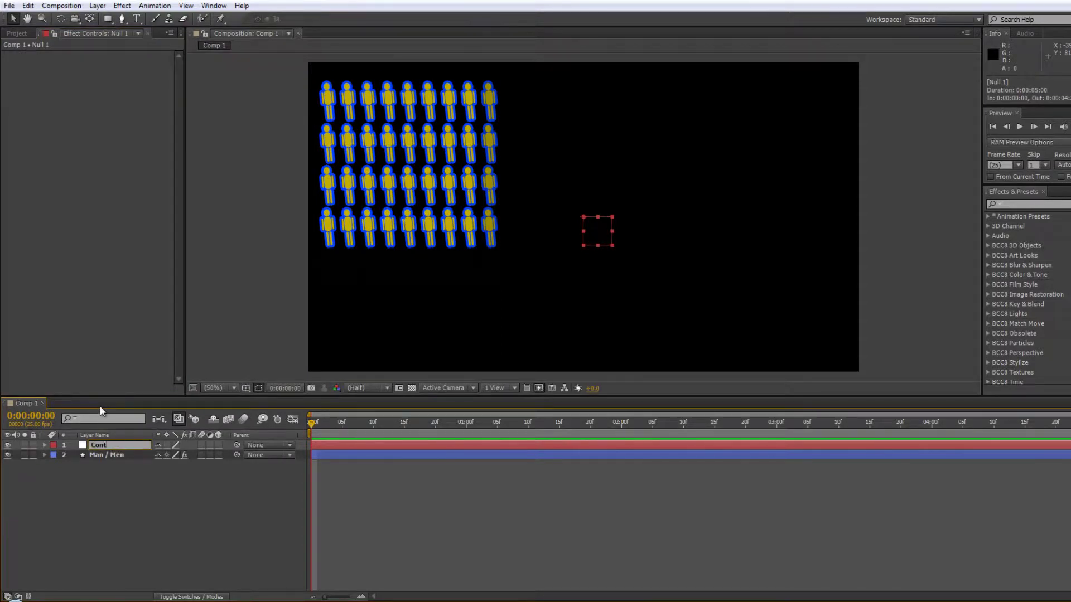
key("Return")
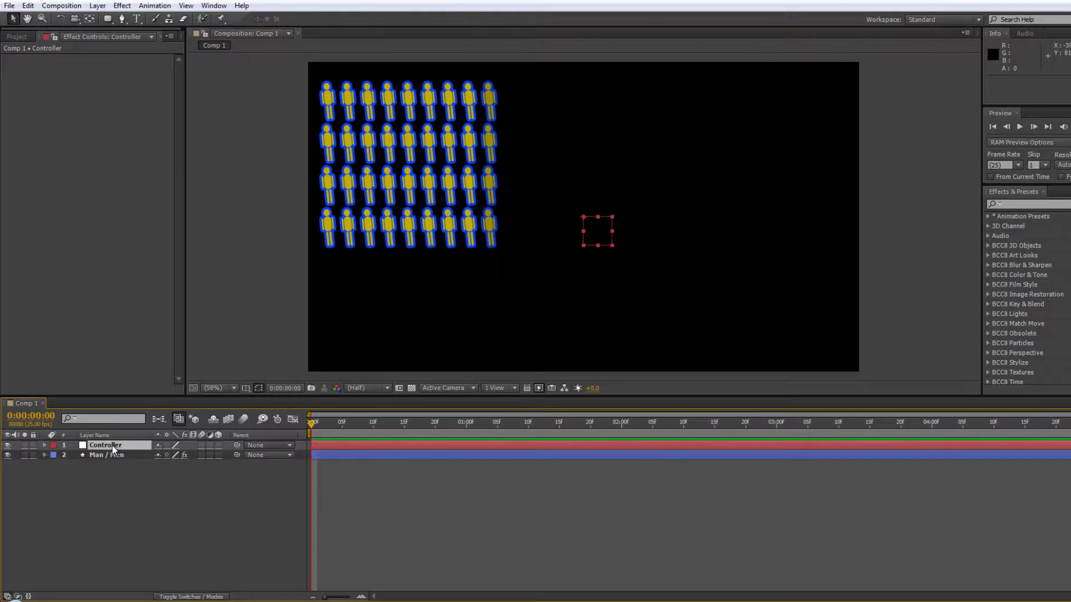
left_click(112, 456)
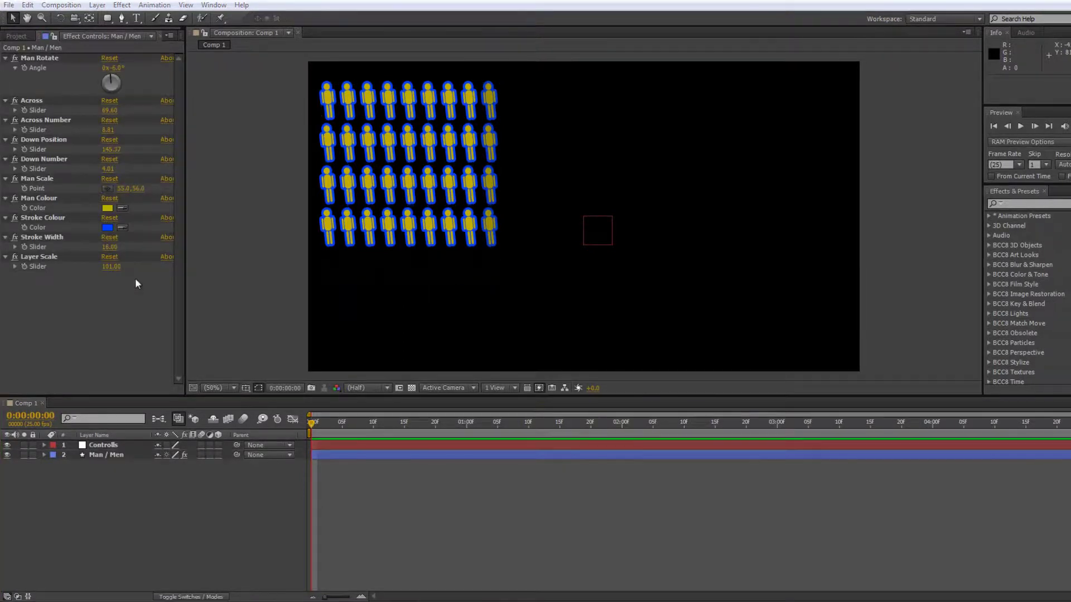
left_click_drag(122, 189, 142, 189)
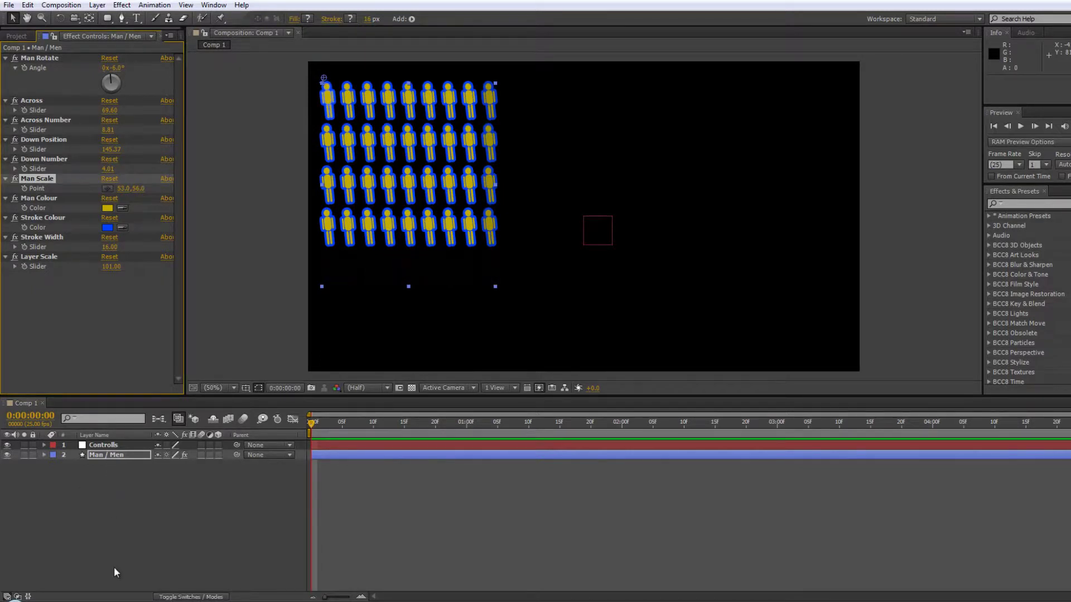
Turn off the Controlls null layer's visibility without adding any effect to it
left_click(104, 446)
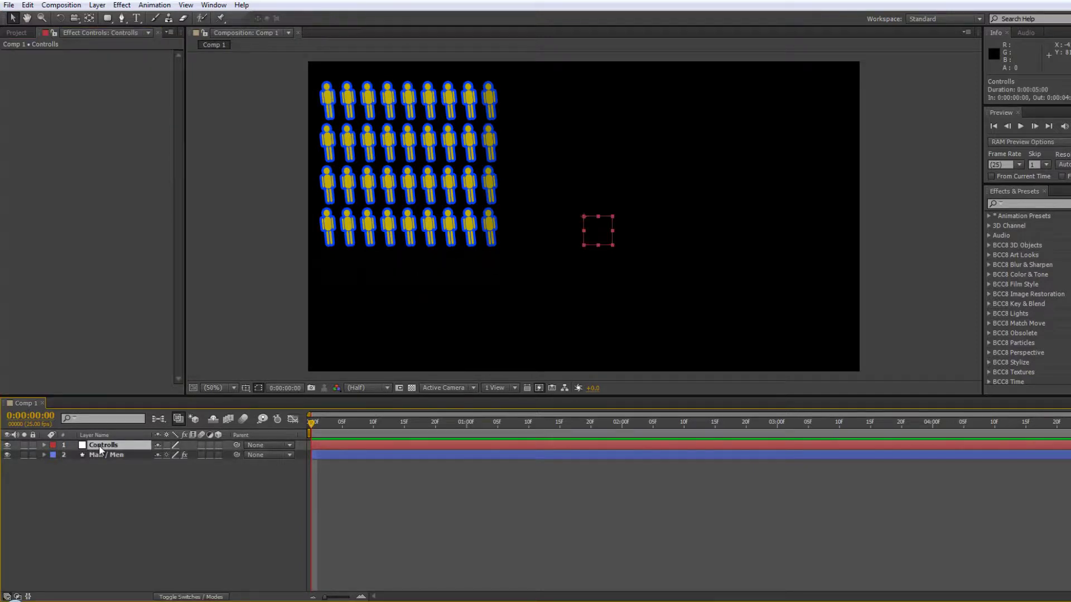
left_click(121, 6)
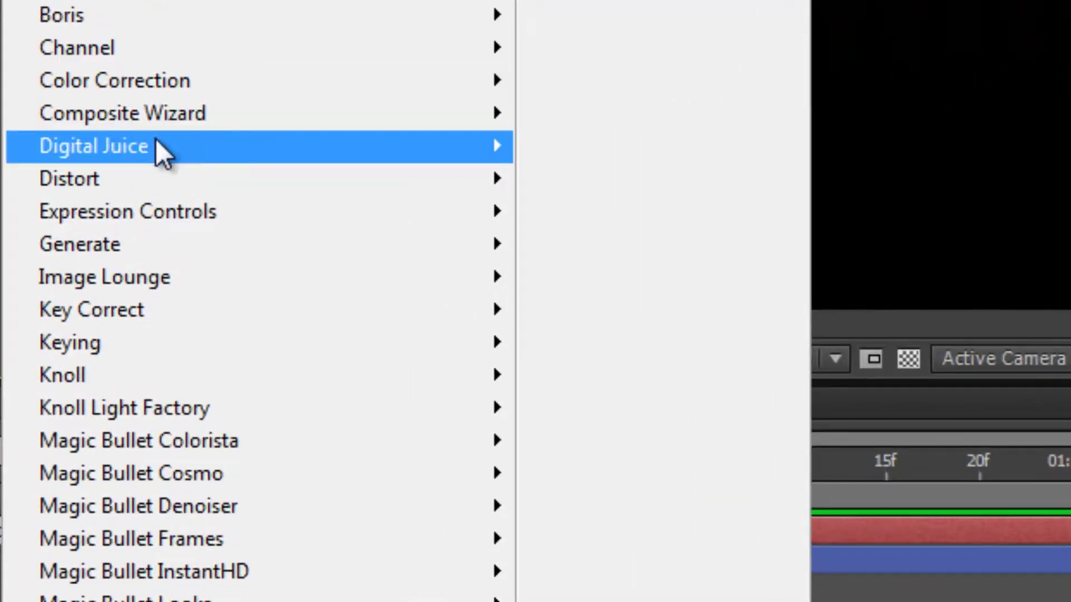
mouse_move(226, 221)
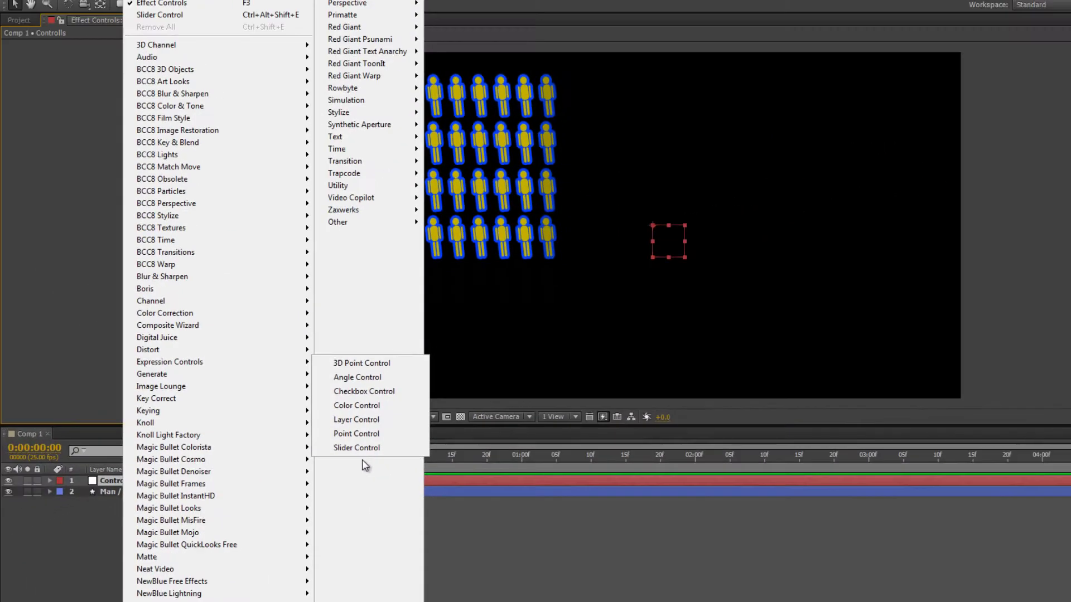
left_click(72, 548)
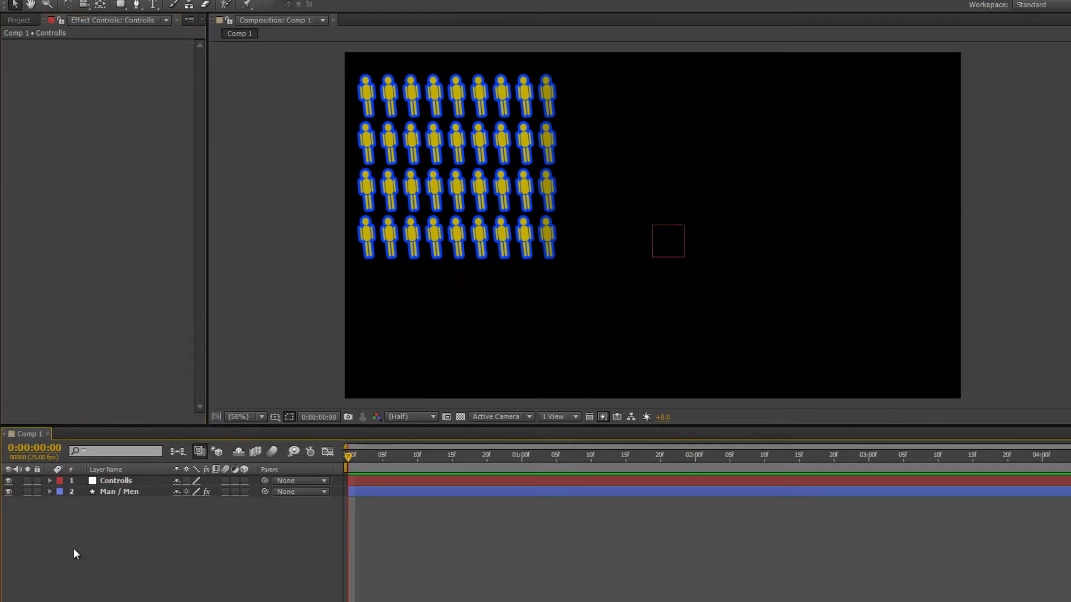
left_click(116, 480)
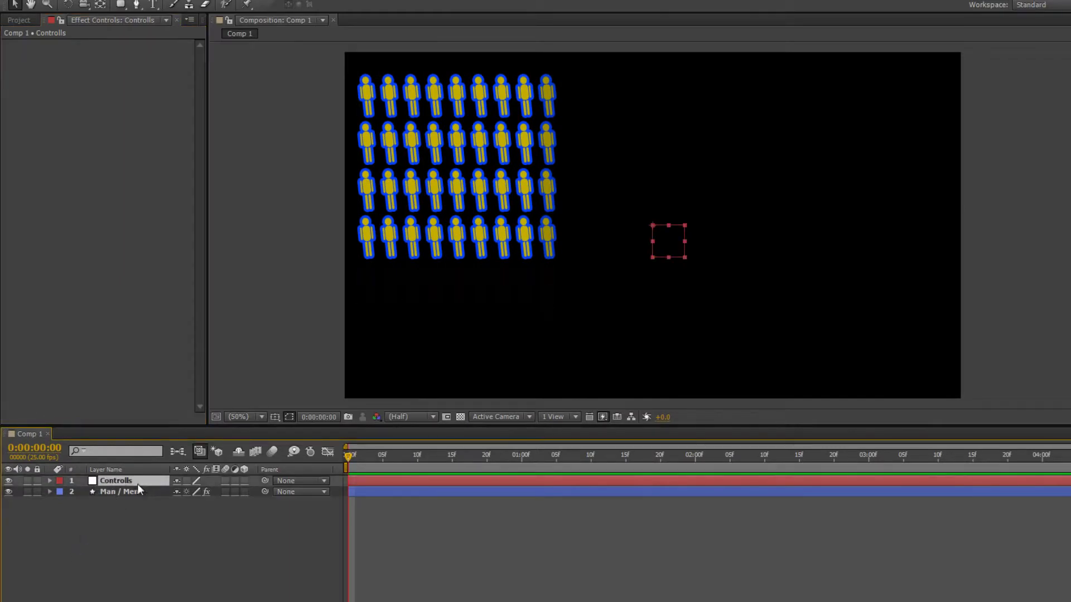
left_click(8, 480)
Set the Man Colour swatch to magenta F70DD3
left_click(134, 493)
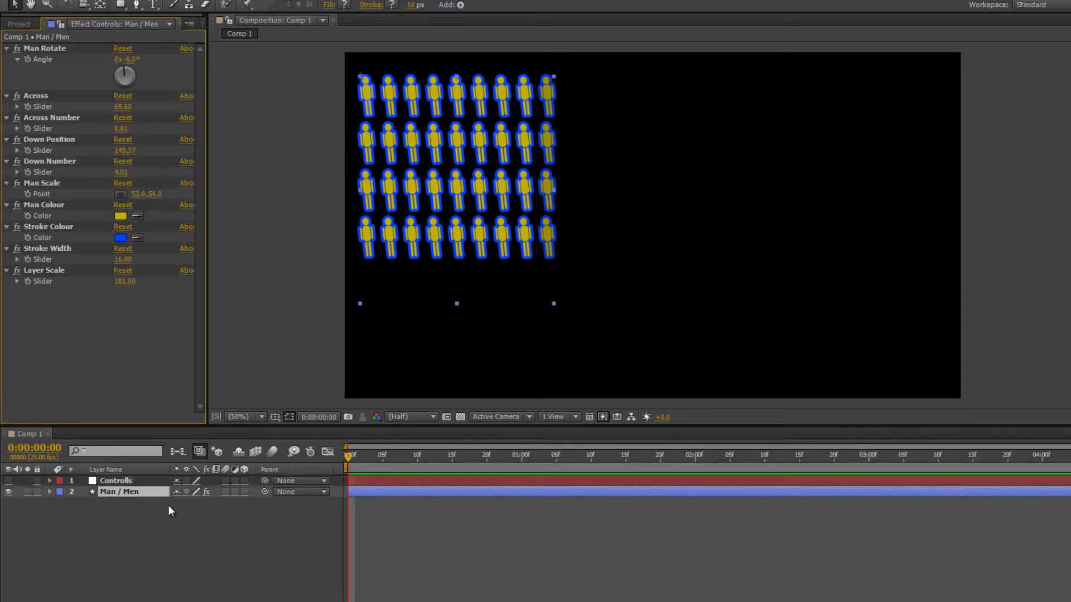
left_click(121, 216)
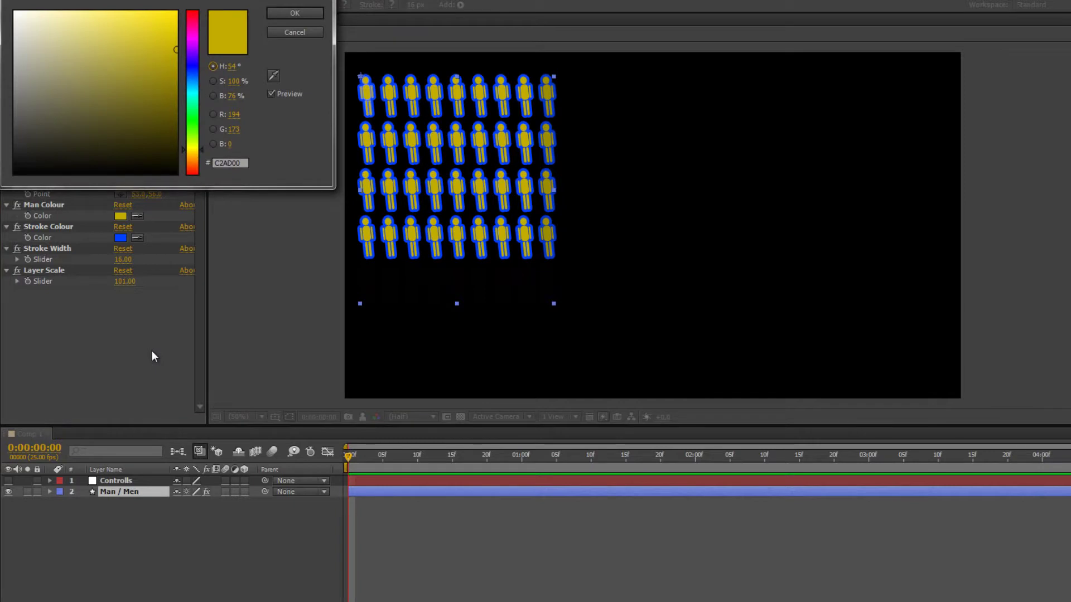
left_click_drag(192, 68, 193, 33)
left_click(168, 16)
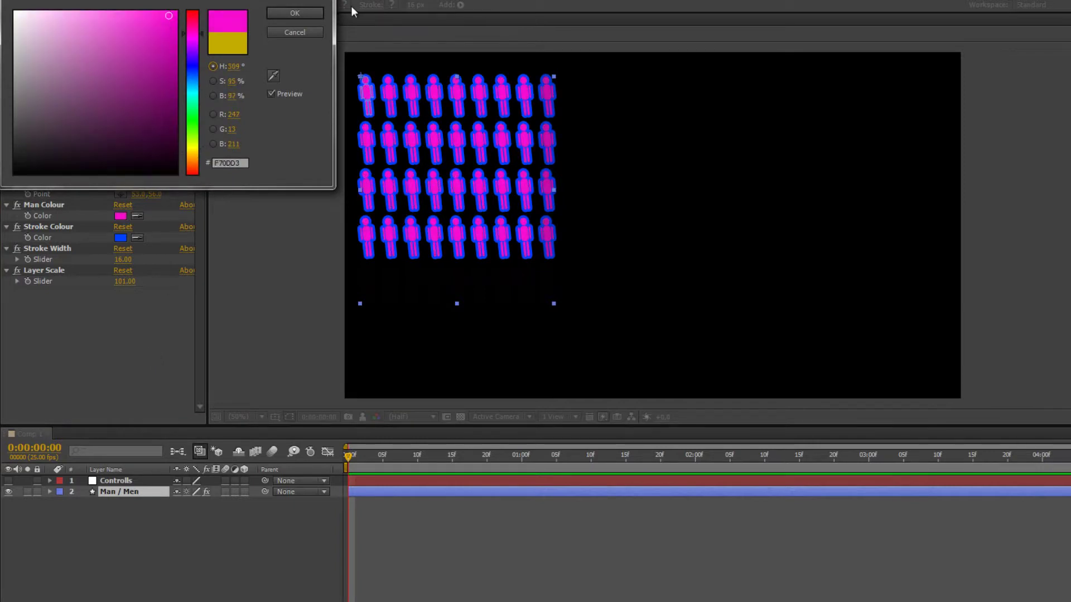
left_click(284, 12)
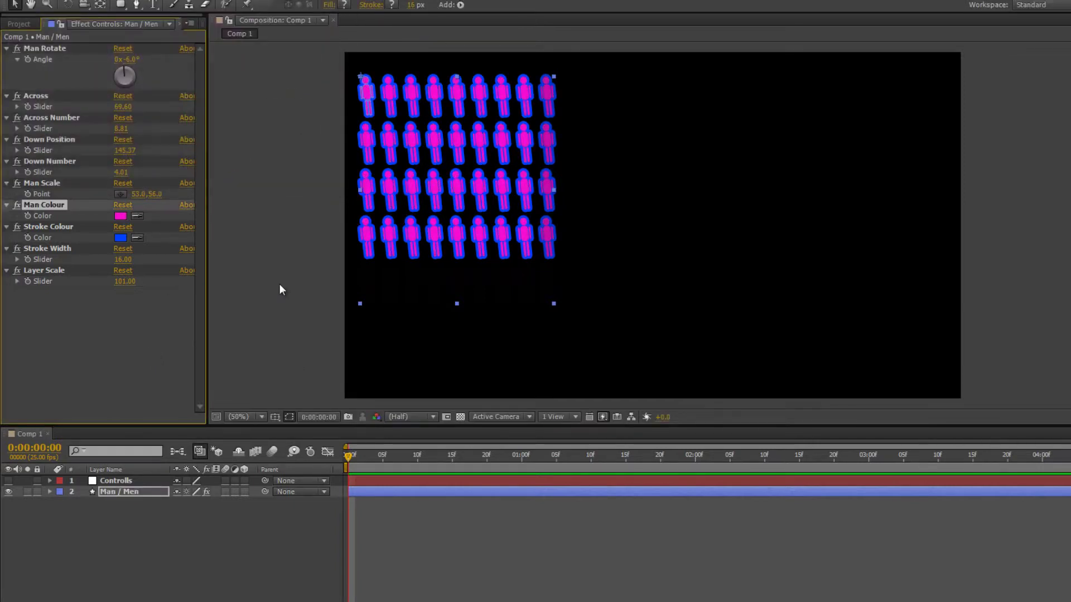